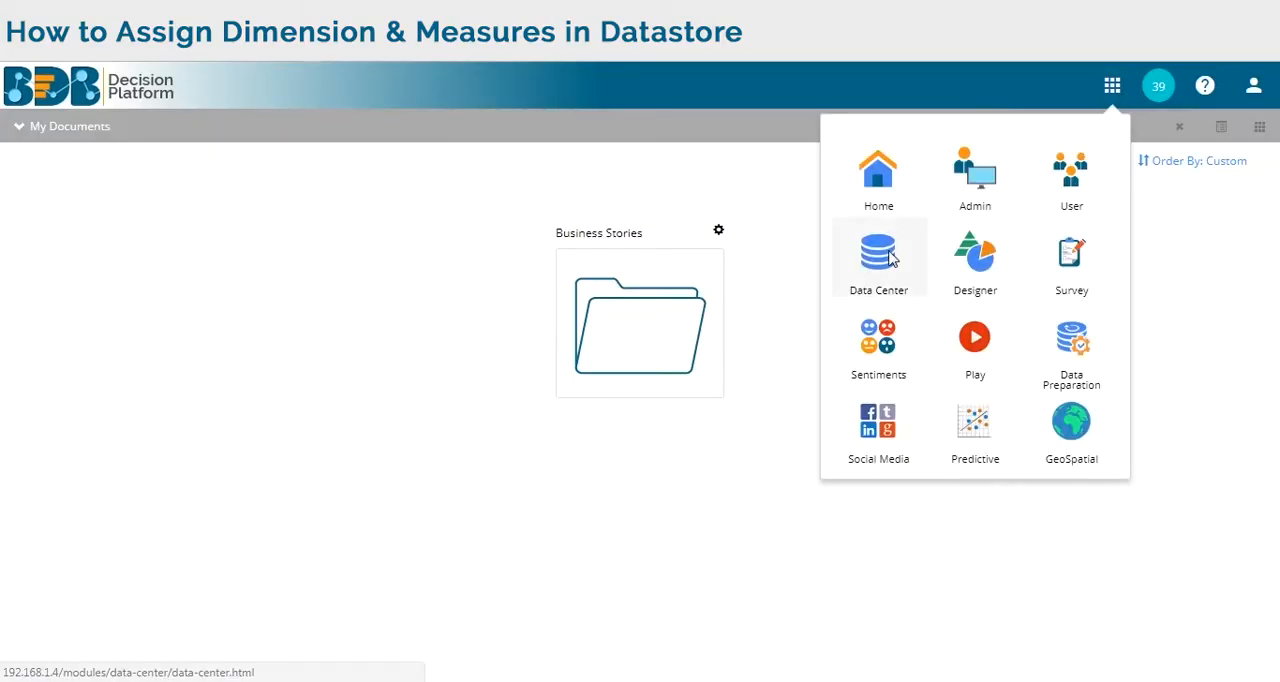
Start a new data store from the NEW_hiring_dataconnector connector in the Data Center.
{"action": "left_click", "coordinate": [889, 257]}
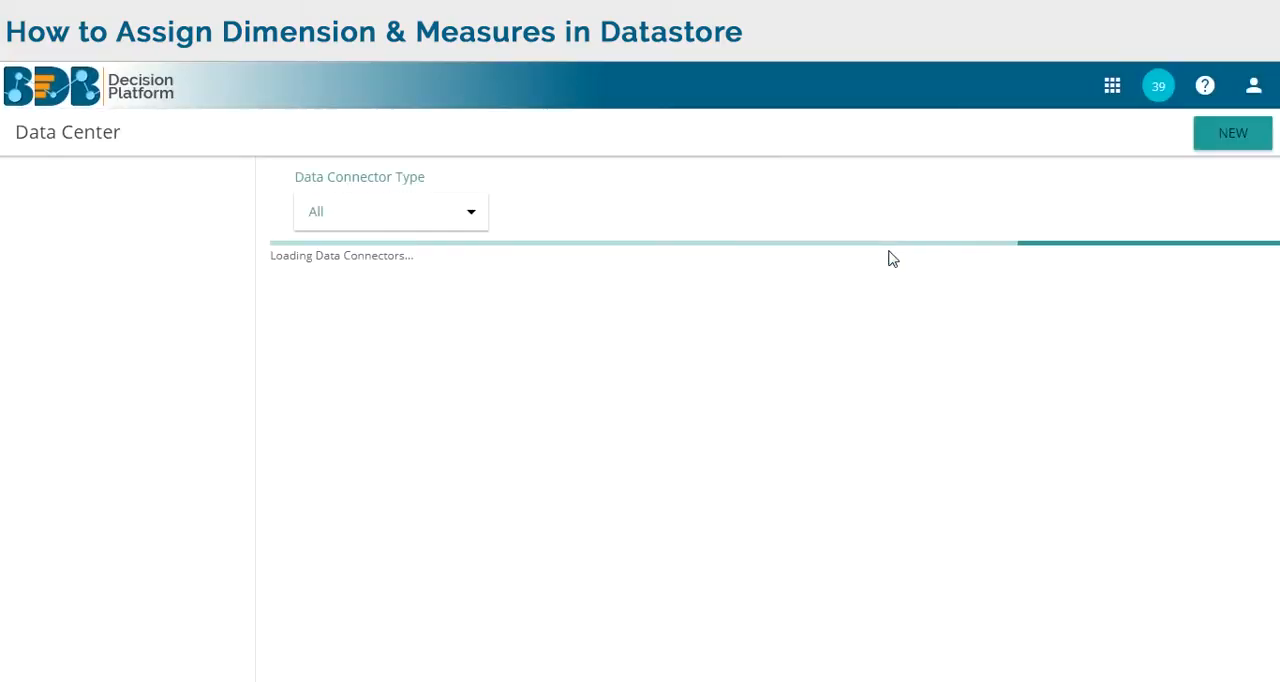
{"action": "mouse_move", "coordinate": [350, 344]}
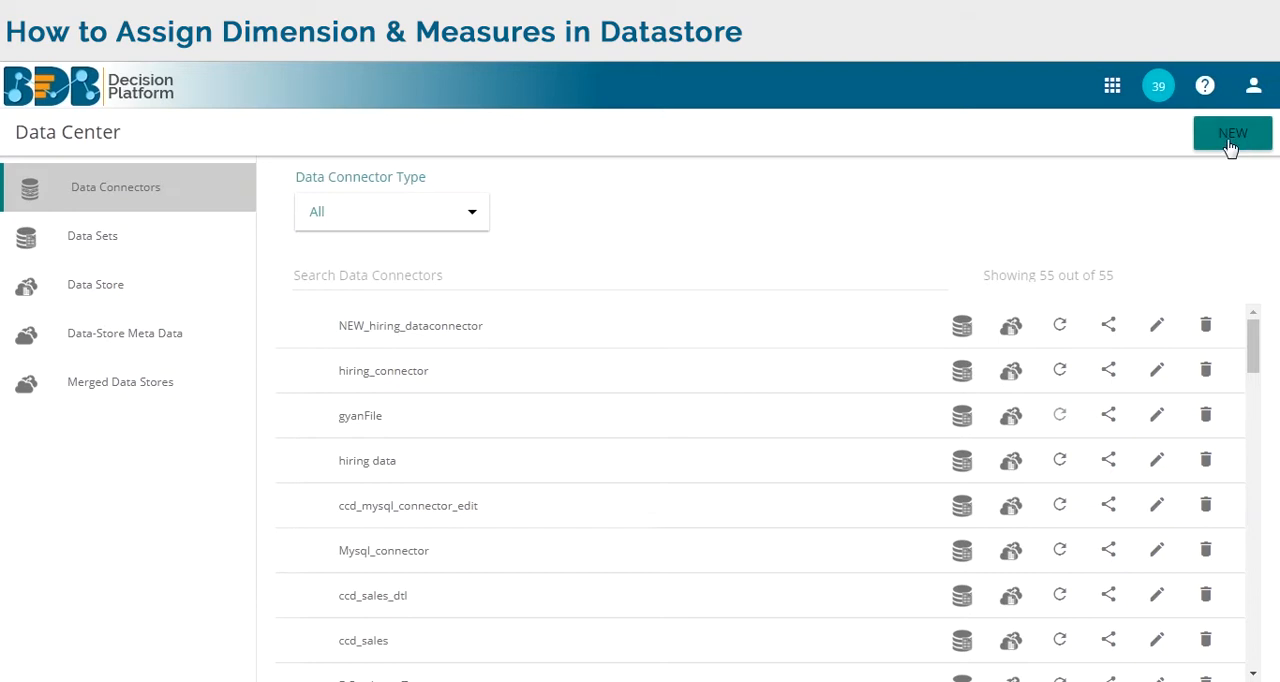
{"action": "left_click", "coordinate": [1013, 328]}
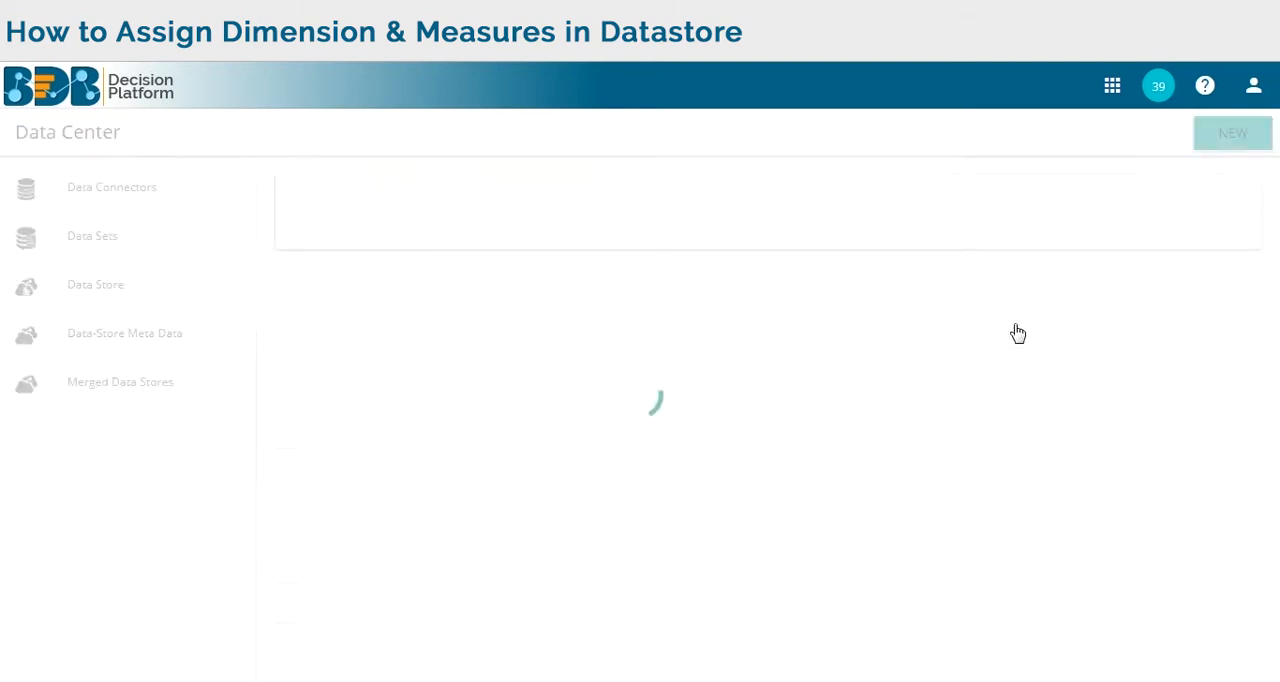
Name the new data store hiring_cube_detail.
{"action": "left_click", "coordinate": [576, 362]}
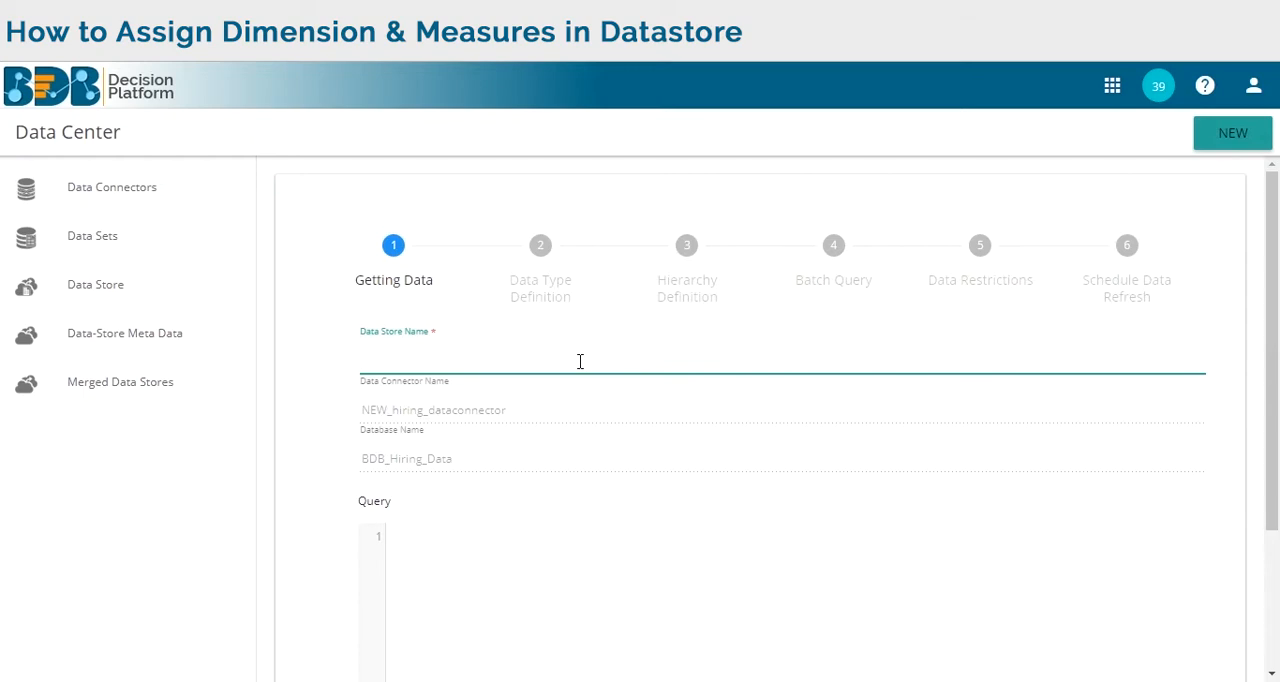
{"action": "type", "text": "H"}
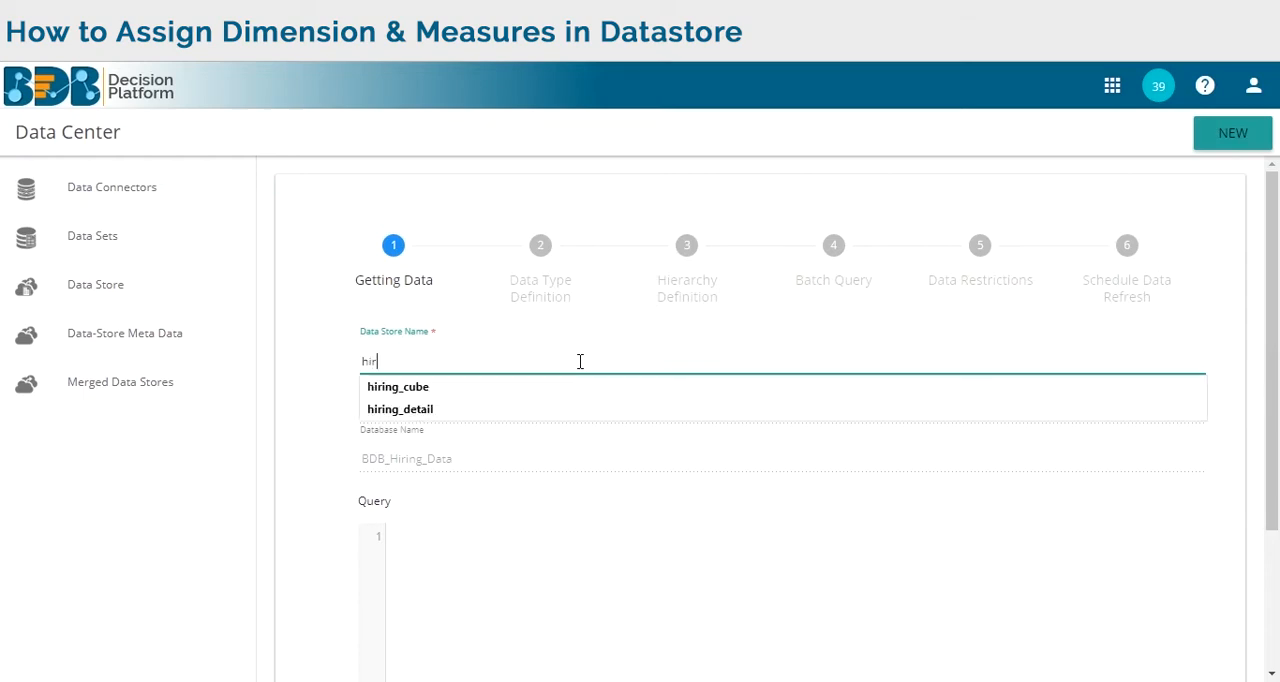
{"action": "type", "text": "iring_cube"}
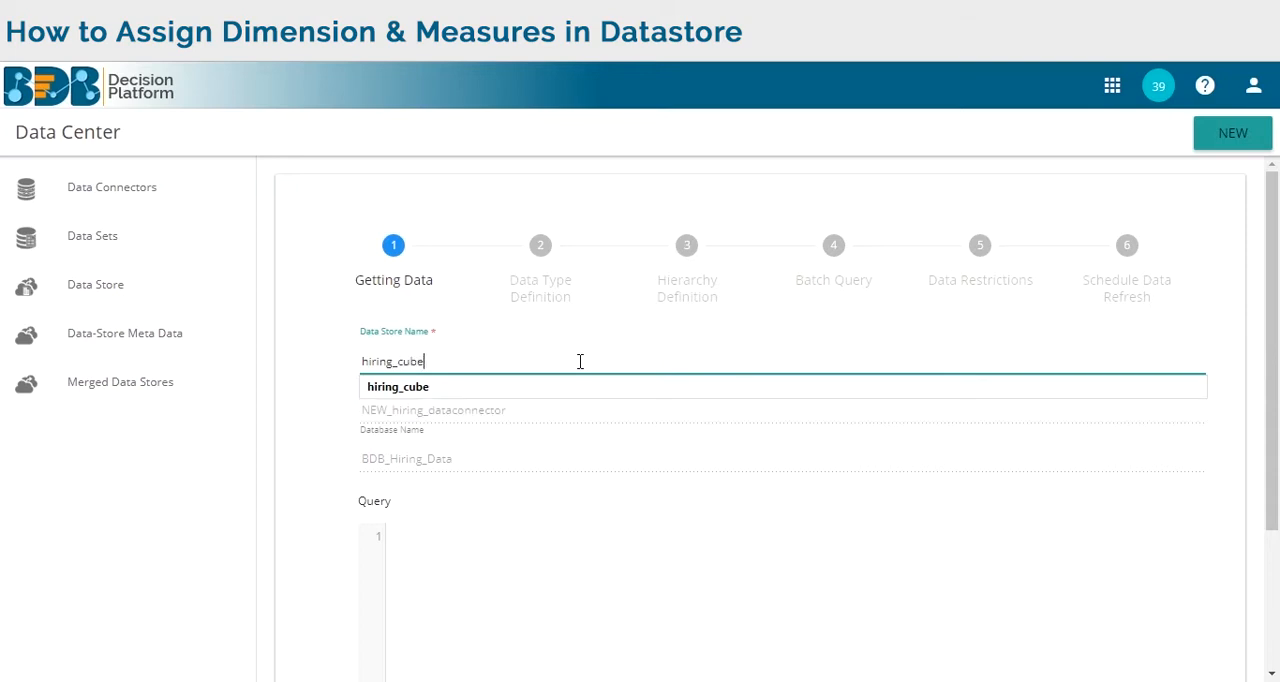
{"action": "type", "text": "_detail"}
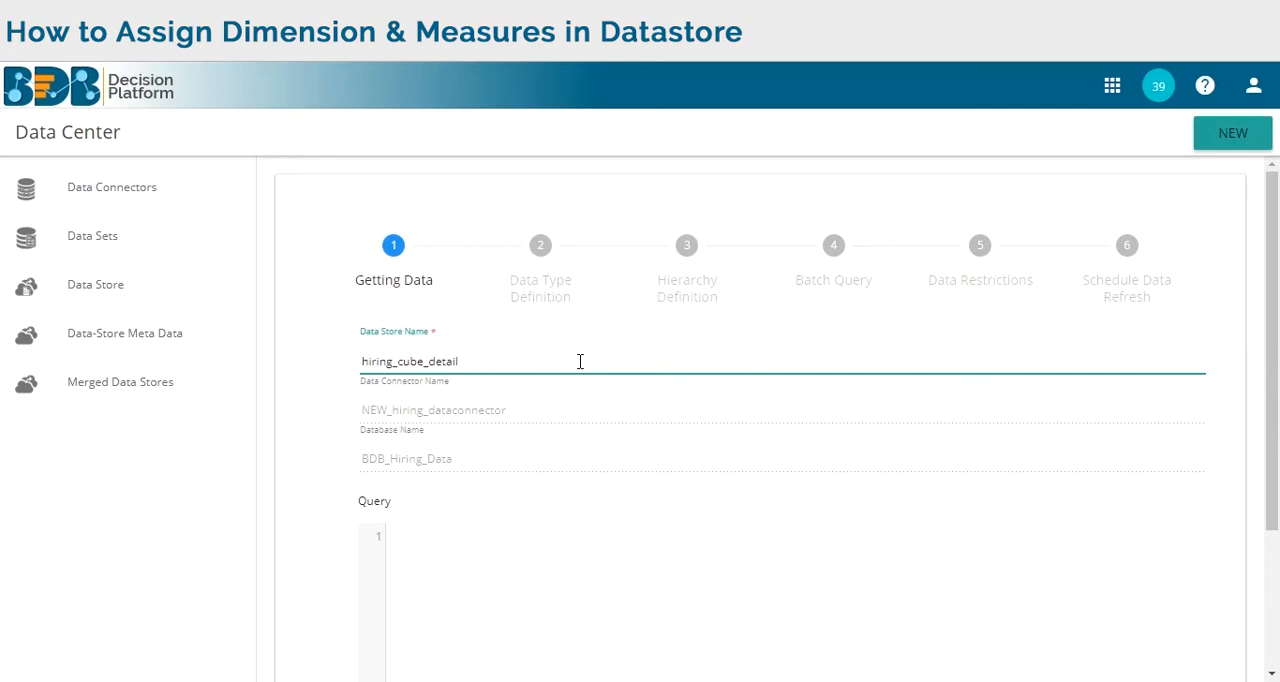
Paste the query selecting the employee, status, experience and salary fields from hiring_data, and proceed to the data type definition.
{"action": "left_click", "coordinate": [499, 565]}
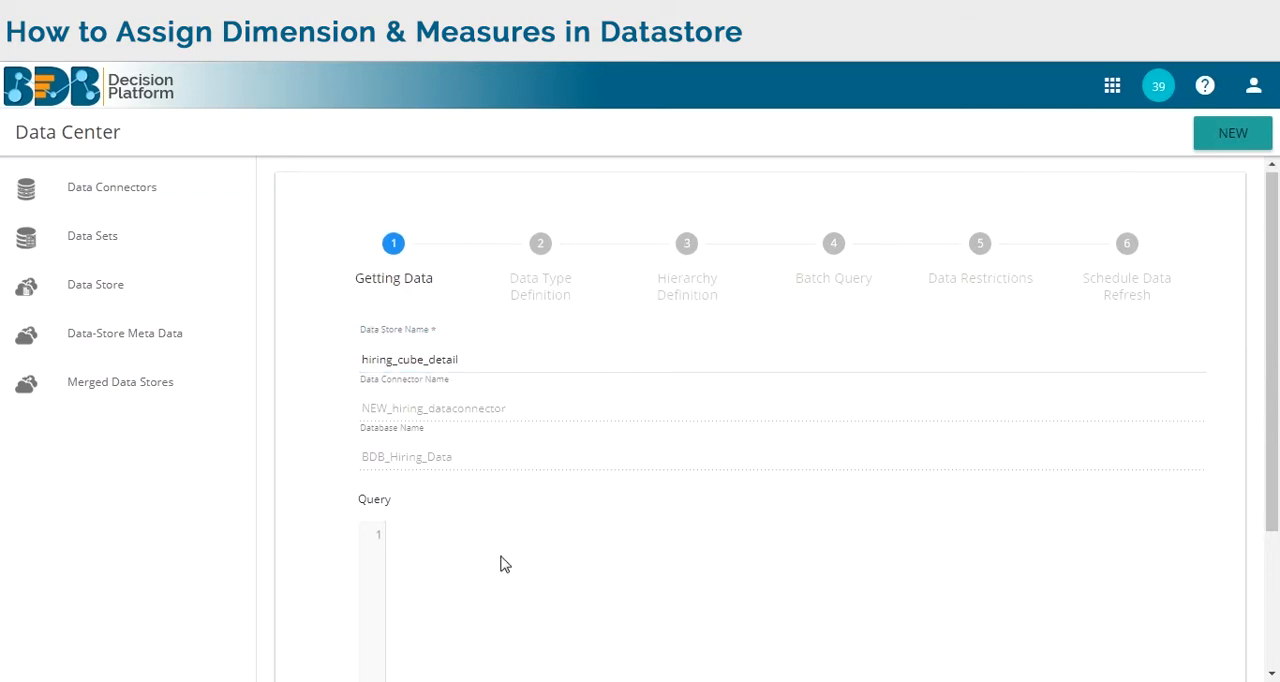
{"action": "scroll", "coordinate": [525, 548], "scroll_direction": "down", "scroll_amount": 1}
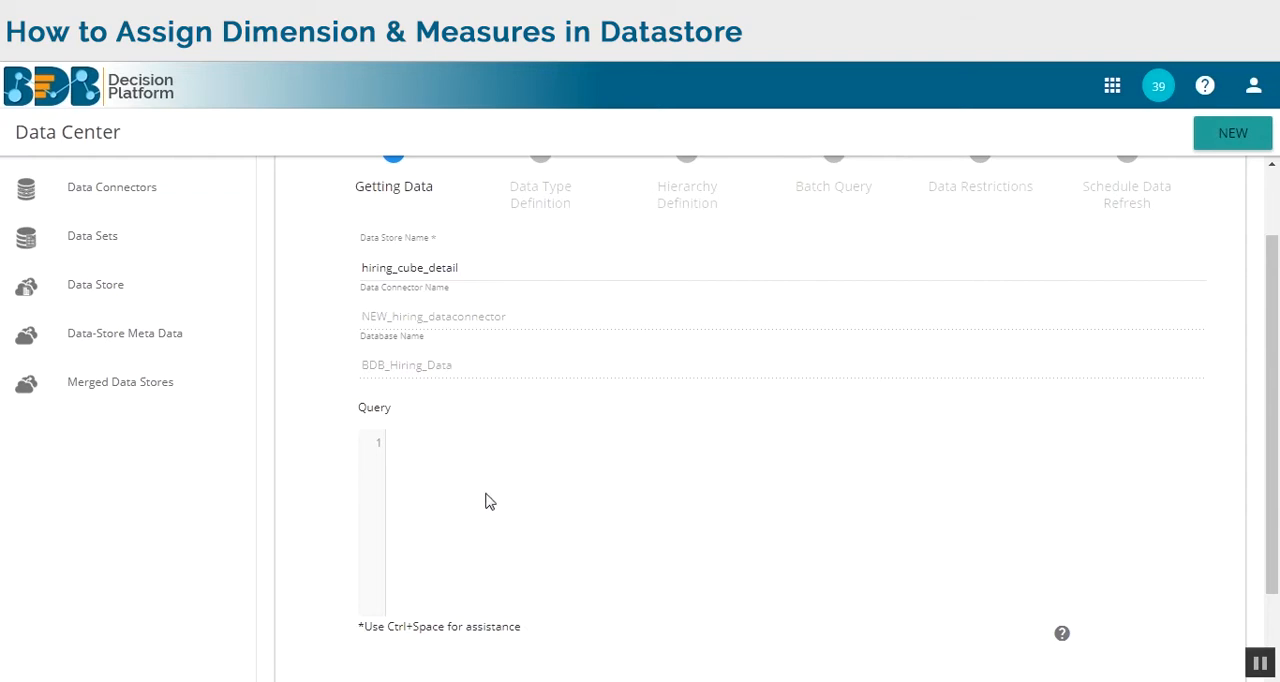
{"action": "type", "text": "select name,gender,source,designation,team,previous_organisation,skills,expected_joining_date,joining_status,current_status, experience,previous_ctc,offered_ctc,monthly_salary from hiring_data"}
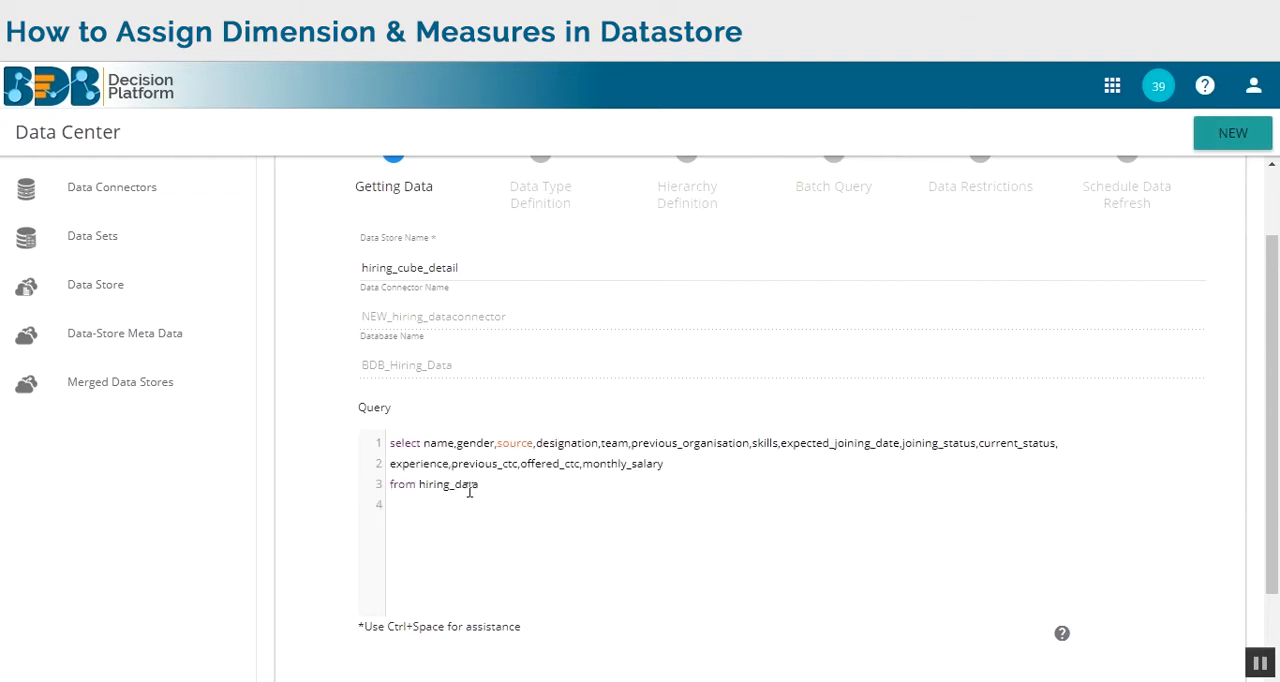
{"action": "scroll", "coordinate": [840, 542], "scroll_direction": "down", "scroll_amount": 2}
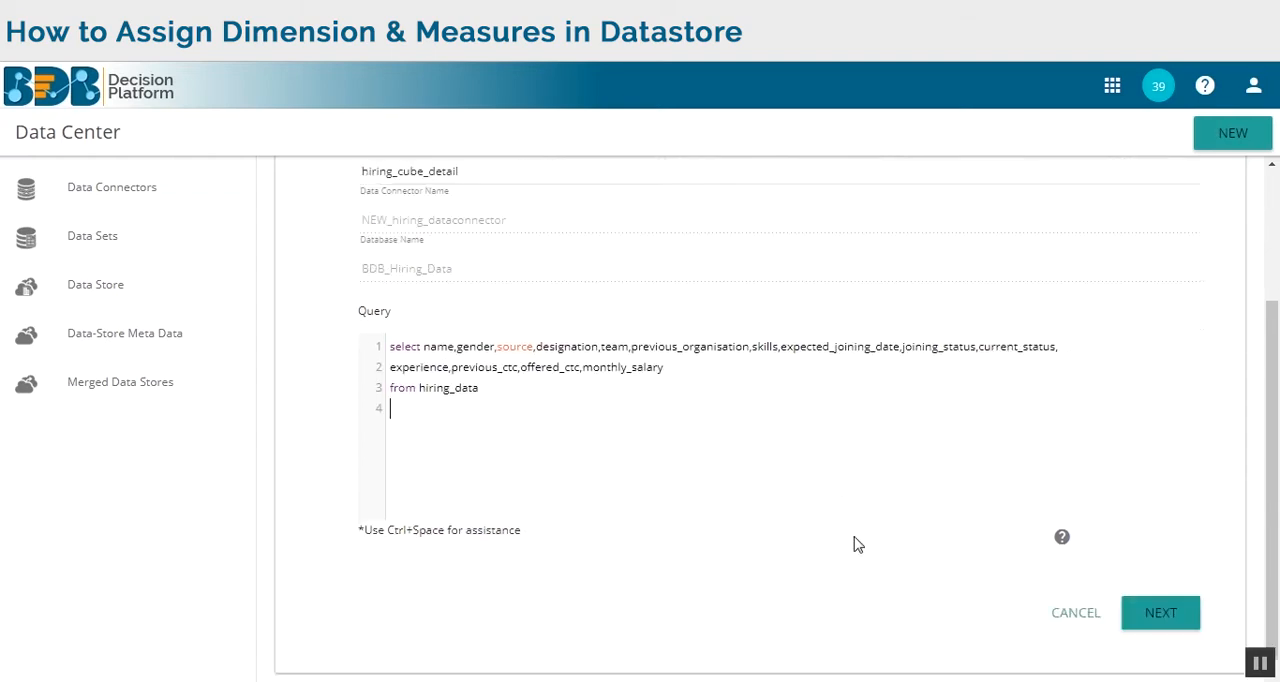
{"action": "left_click", "coordinate": [1147, 602]}
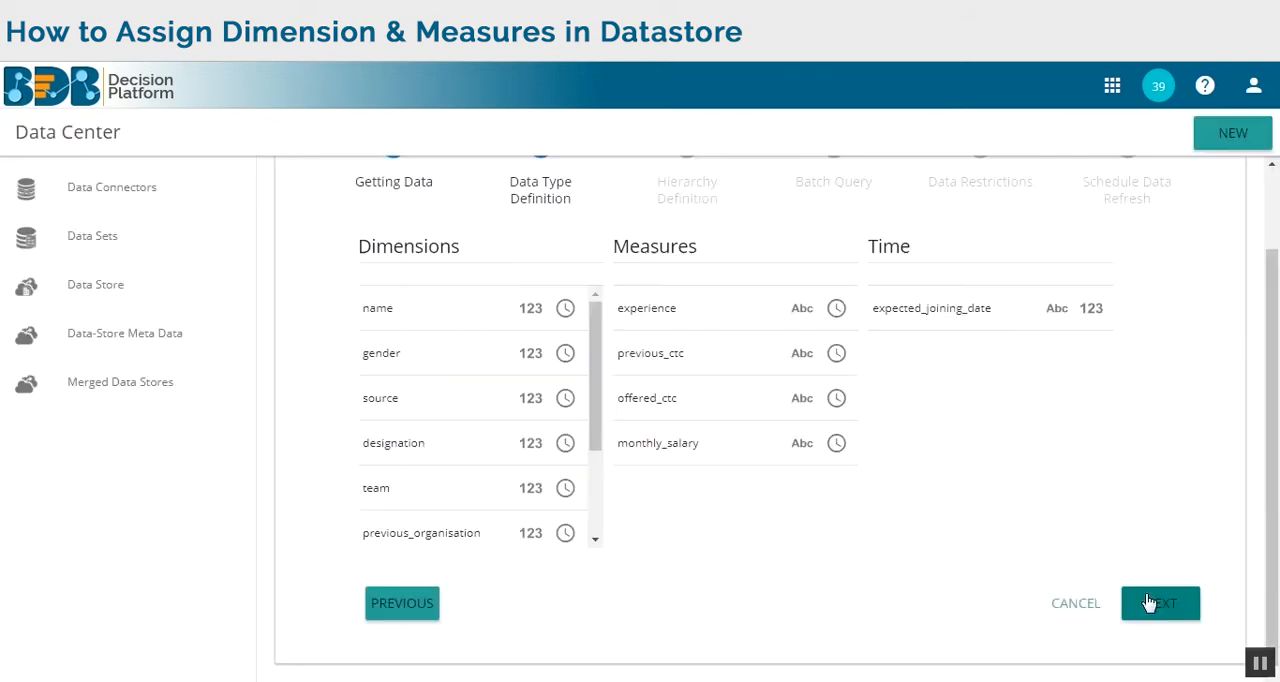
Review the field assignments and move monthly_salary from Measures to Dimensions.
{"action": "scroll", "coordinate": [576, 440], "scroll_direction": "up", "scroll_amount": 2}
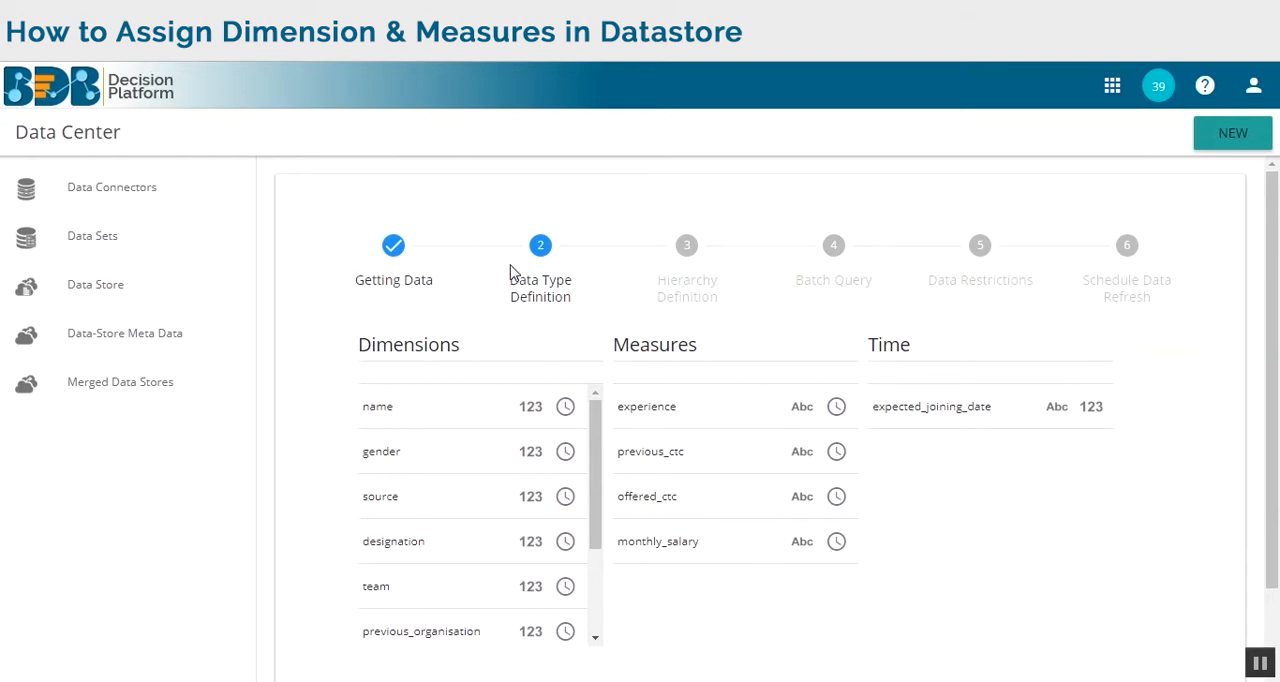
{"action": "scroll", "coordinate": [420, 480], "scroll_direction": "down", "scroll_amount": 3}
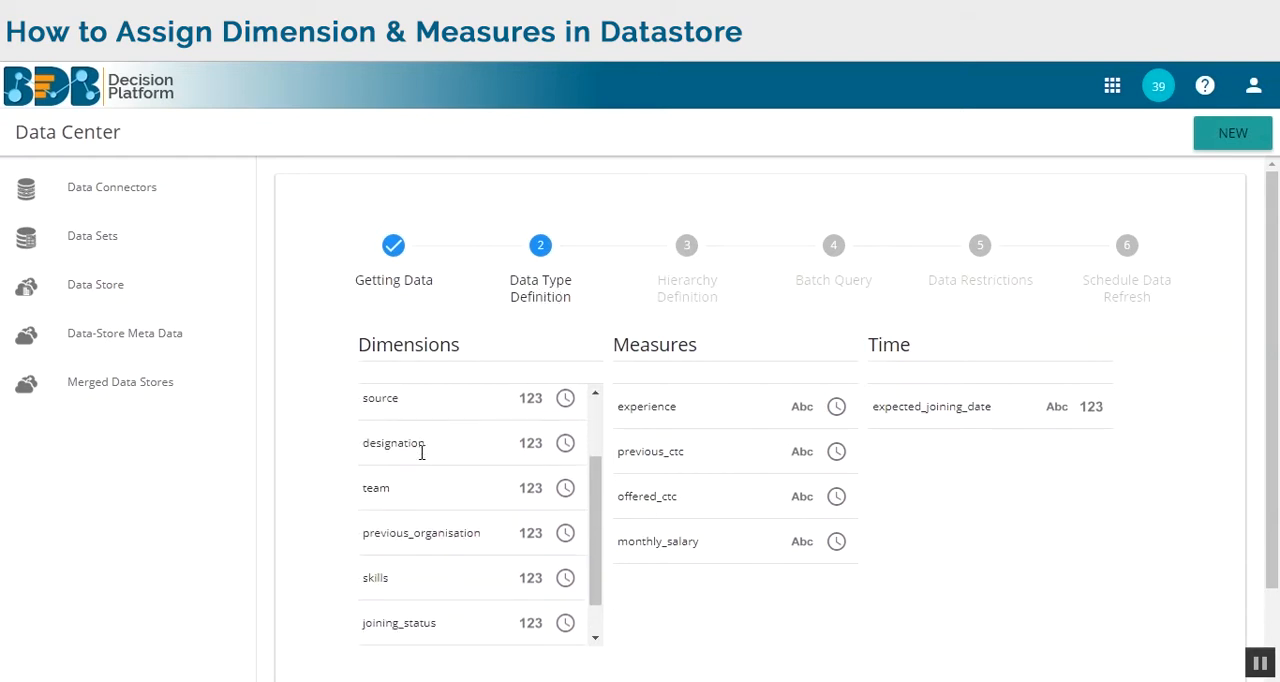
{"action": "scroll", "coordinate": [416, 532], "scroll_direction": "up", "scroll_amount": 3}
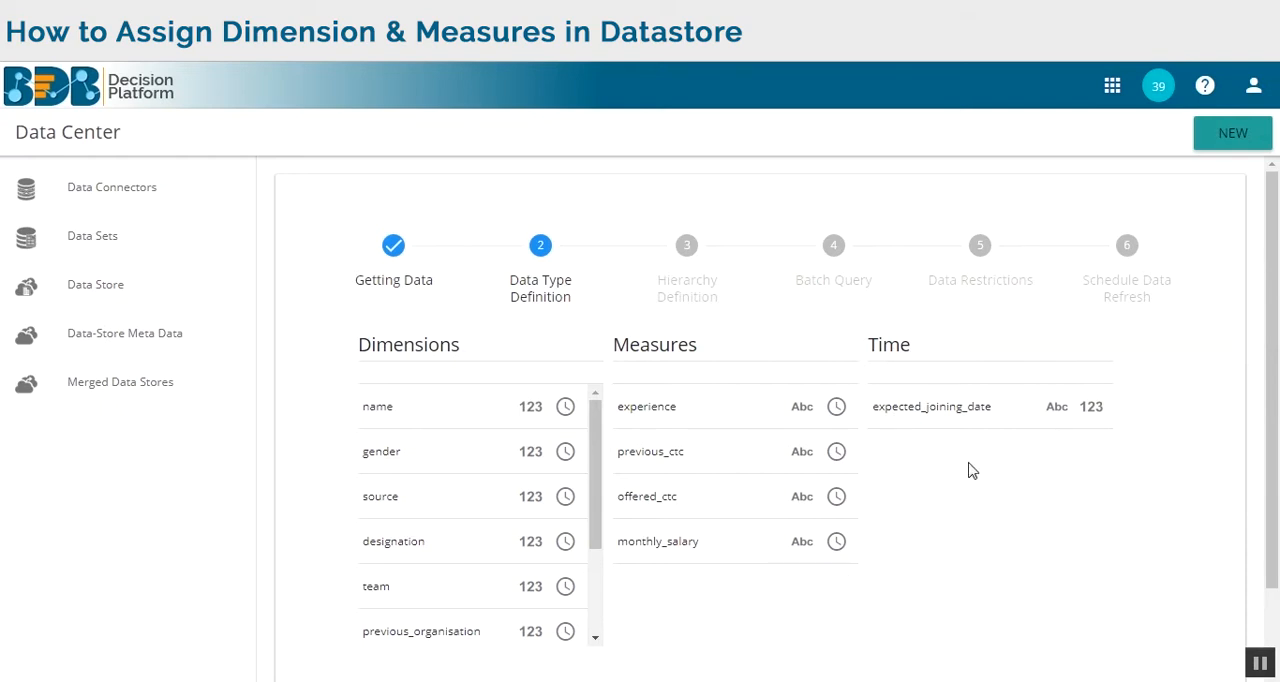
{"action": "scroll", "coordinate": [968, 472], "scroll_direction": "down", "scroll_amount": 2}
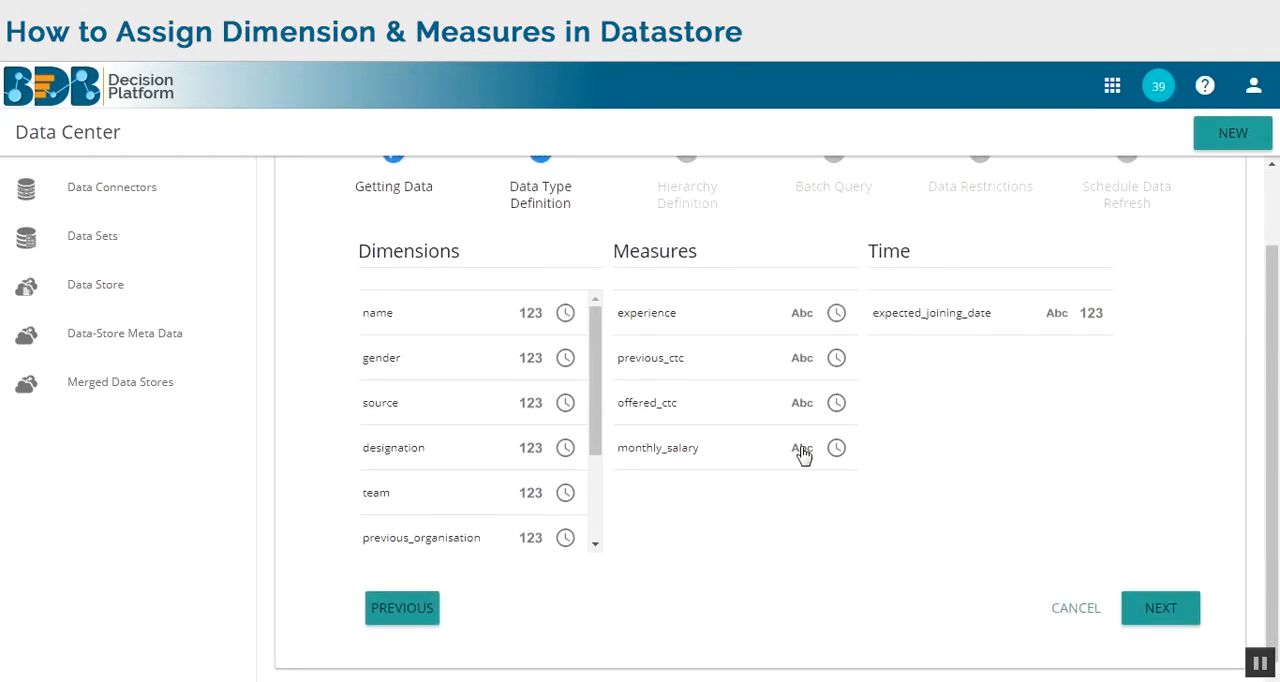
{"action": "left_click_drag", "start_coordinate": [801, 451], "coordinate": [507, 536]}
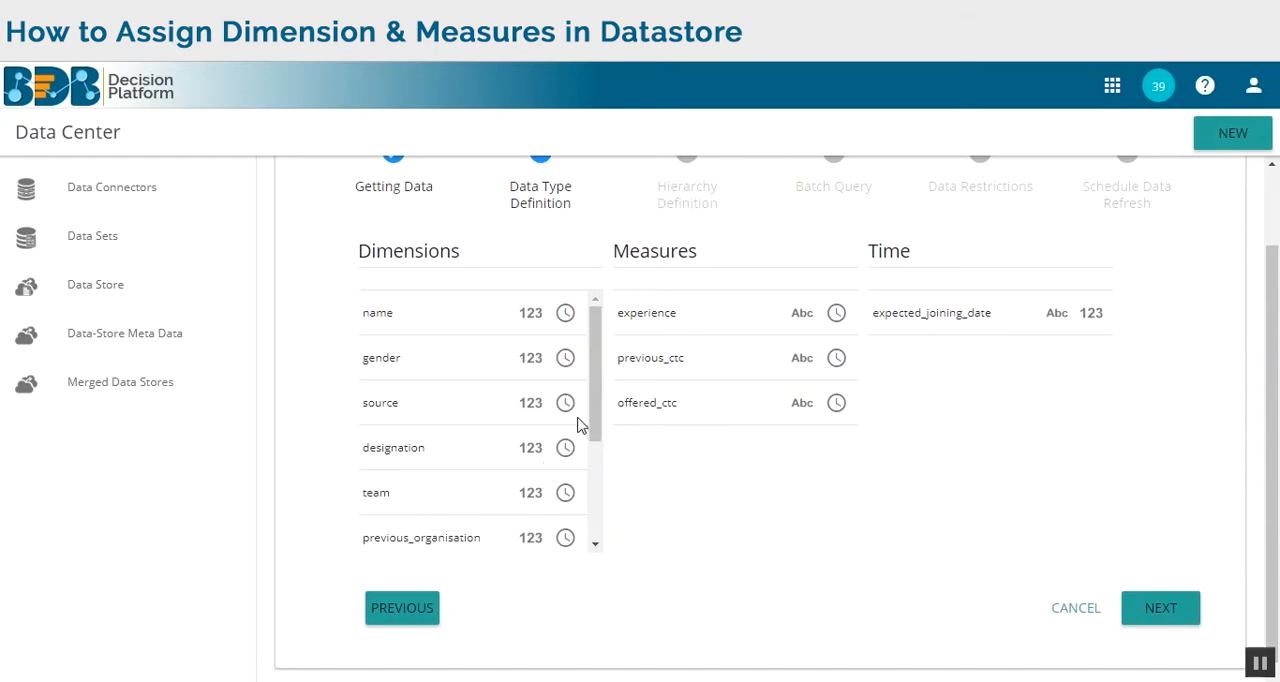
Move current_status from Dimensions to Measures and back to Dimensions.
{"action": "left_click_drag", "start_coordinate": [594, 425], "coordinate": [594, 532]}
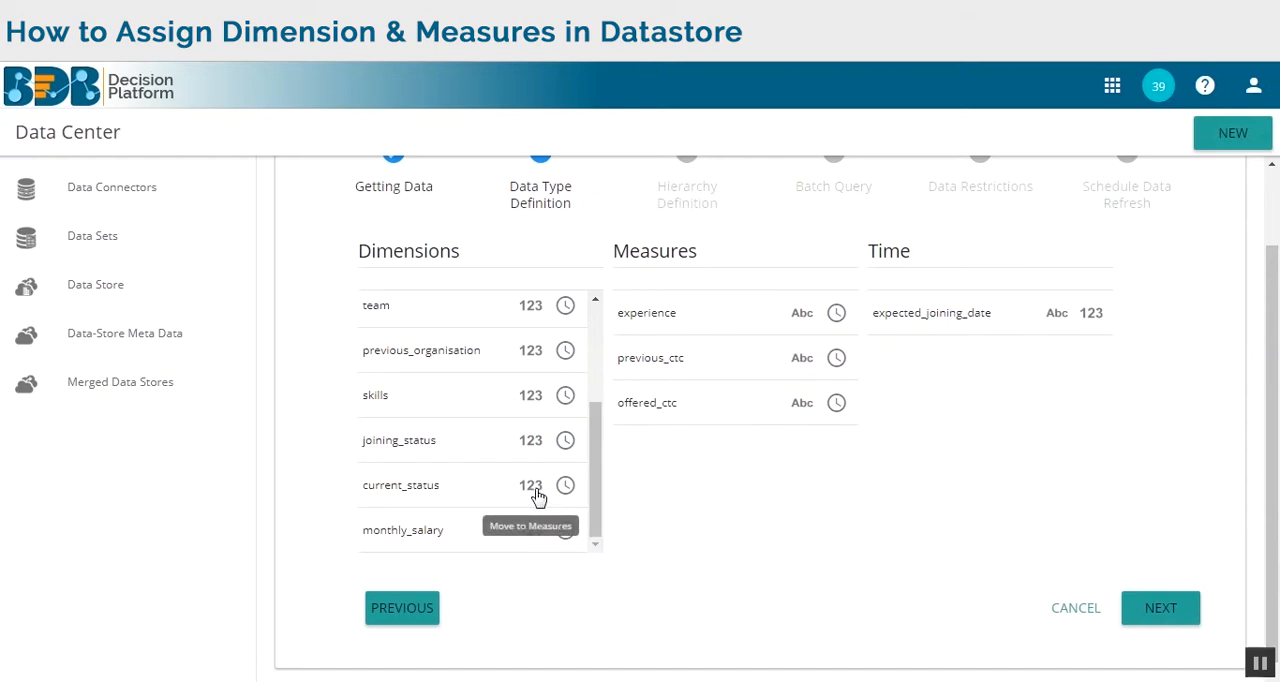
{"action": "left_click_drag", "start_coordinate": [538, 490], "coordinate": [837, 447]}
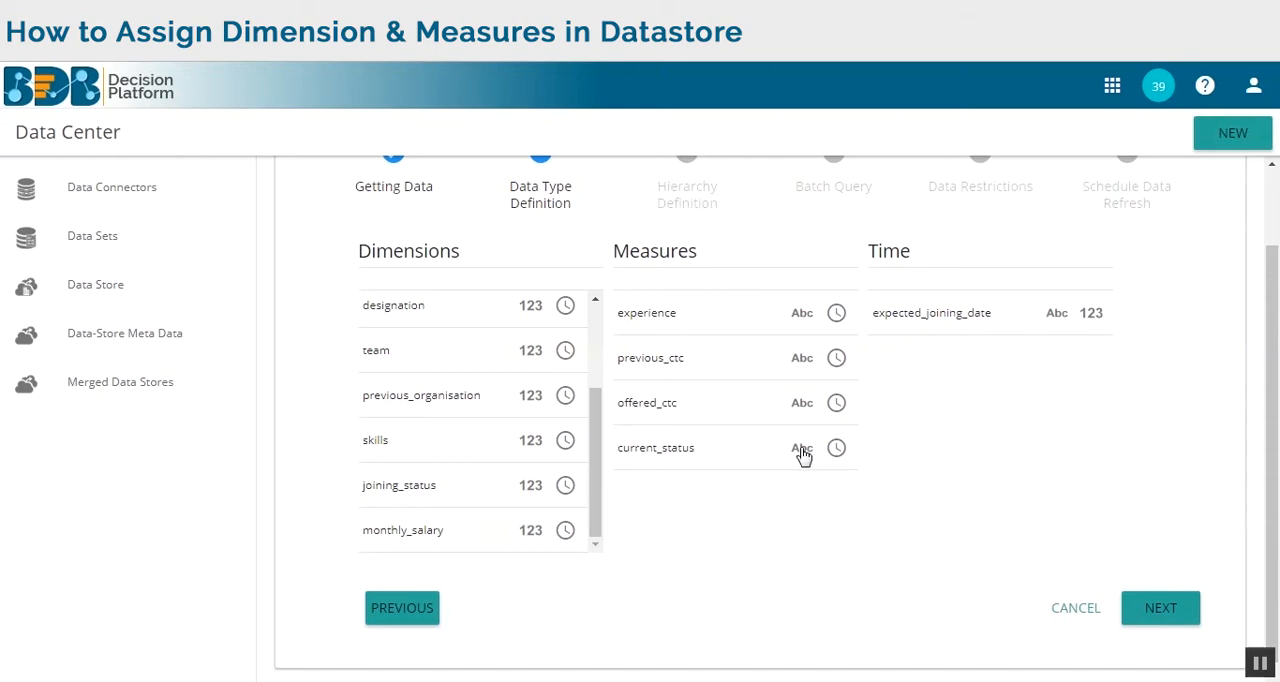
{"action": "left_click_drag", "start_coordinate": [803, 453], "coordinate": [490, 500]}
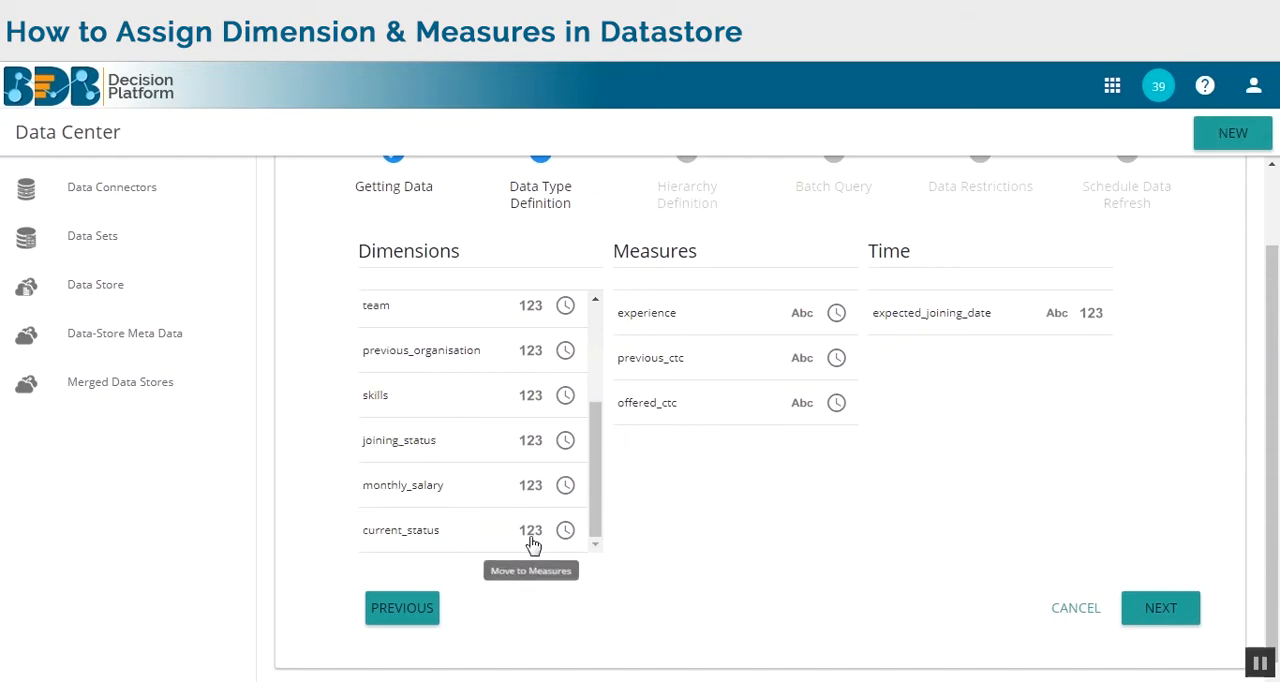
Return monthly_salary from Dimensions to Measures.
{"action": "scroll", "coordinate": [529, 512], "scroll_direction": "down", "scroll_amount": 1}
{"action": "left_click_drag", "start_coordinate": [533, 490], "coordinate": [788, 455]}
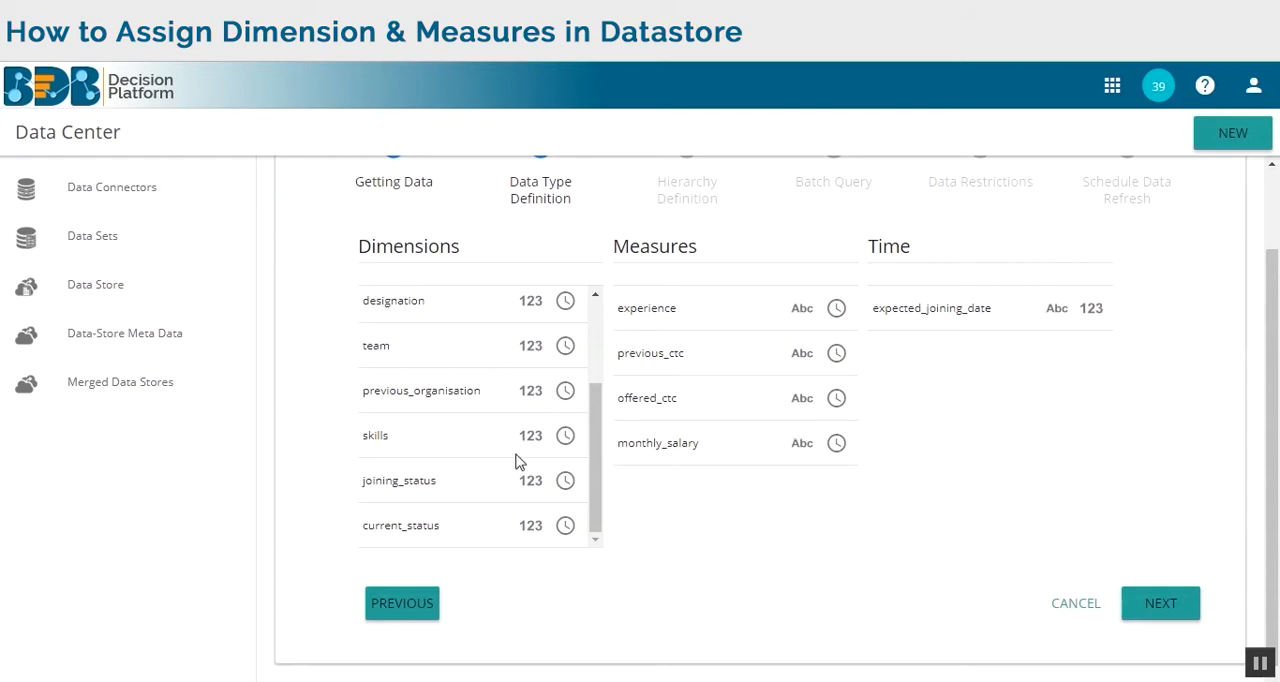
{"action": "scroll", "coordinate": [1089, 543], "scroll_direction": "up", "scroll_amount": 2}
{"action": "scroll", "coordinate": [1089, 543], "scroll_direction": "down", "scroll_amount": 2}
Accept the field types and advance to Schedule Data Refresh, leaving hierarchy definition, batch query and data restrictions empty.
{"action": "left_click", "coordinate": [1165, 606]}
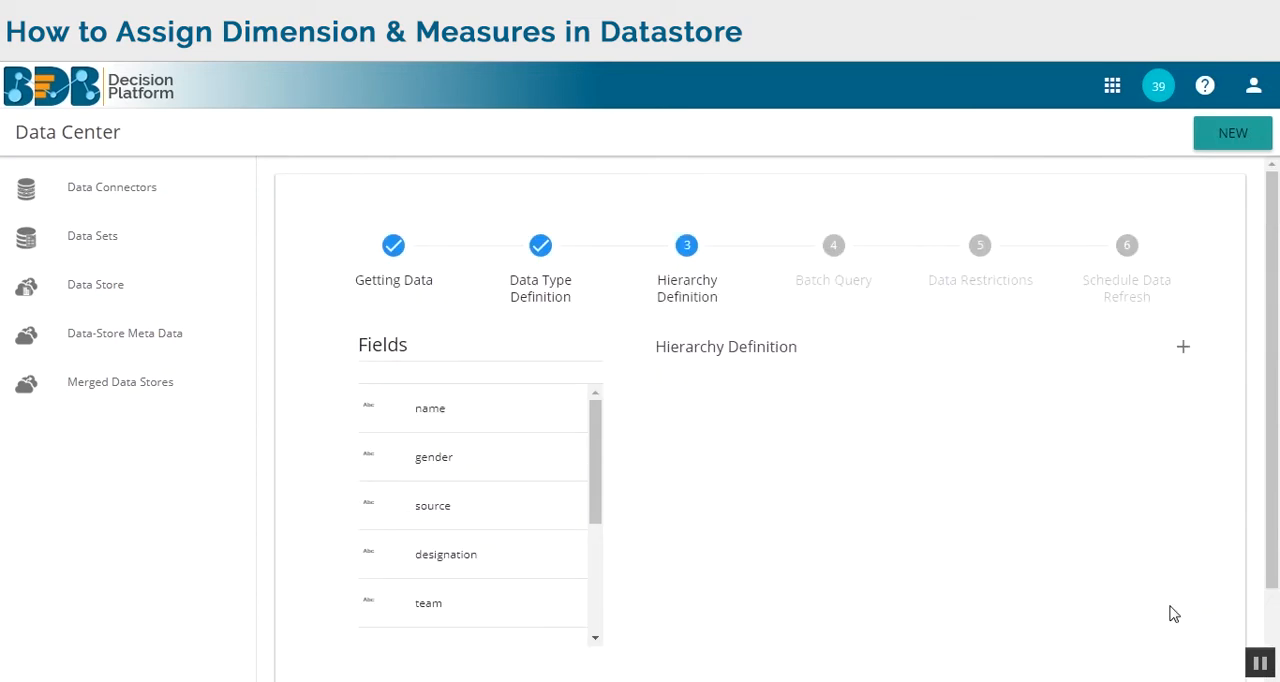
{"action": "scroll", "coordinate": [1050, 540], "scroll_direction": "down", "scroll_amount": 2}
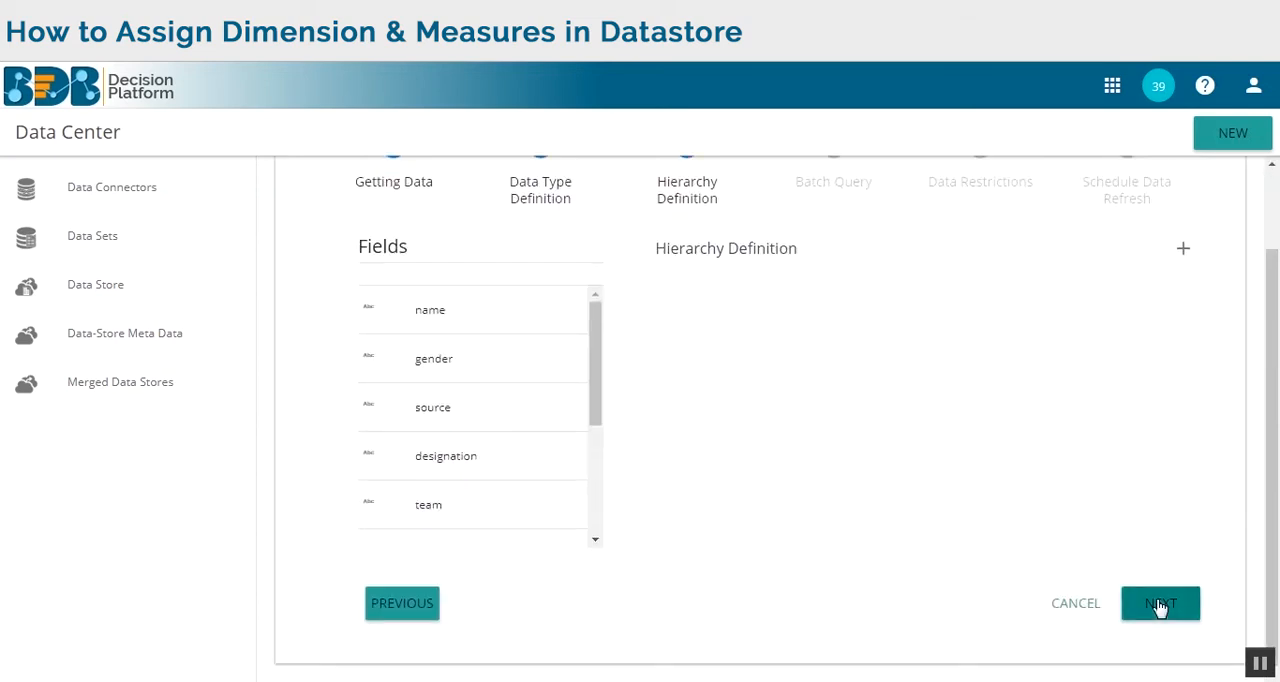
{"action": "left_click", "coordinate": [1160, 604]}
{"action": "scroll", "coordinate": [1133, 566], "scroll_direction": "down", "scroll_amount": 3}
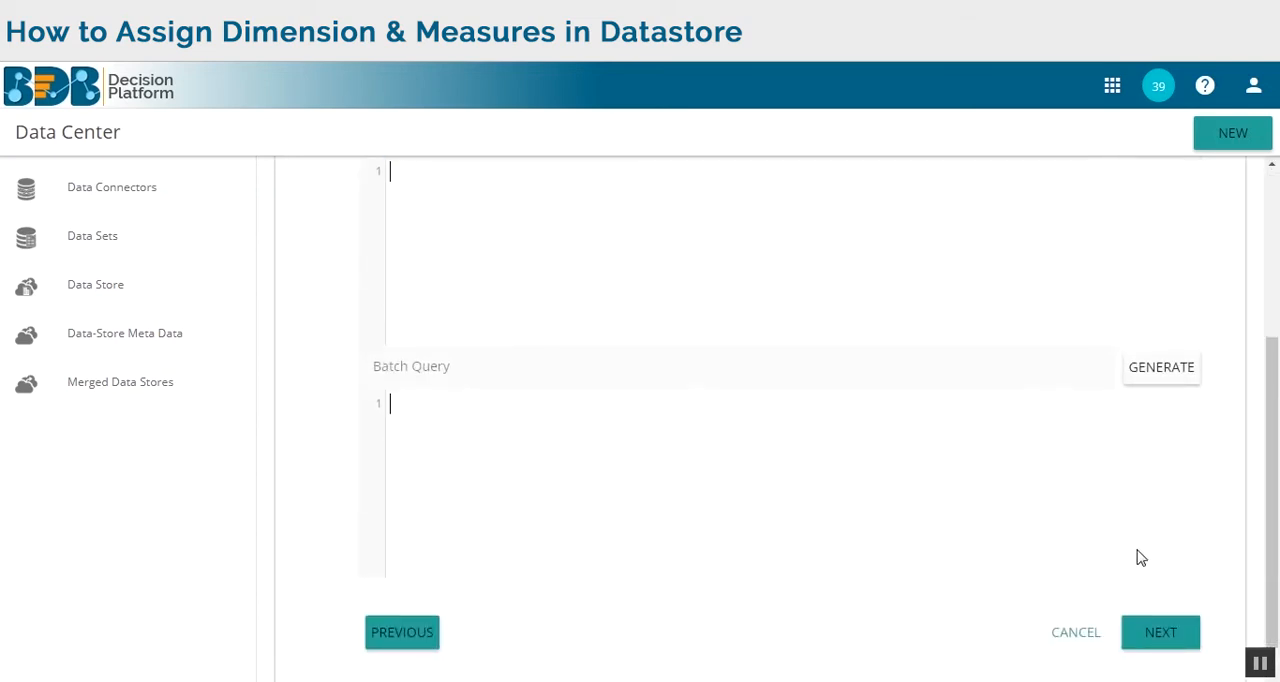
{"action": "left_click", "coordinate": [1176, 638]}
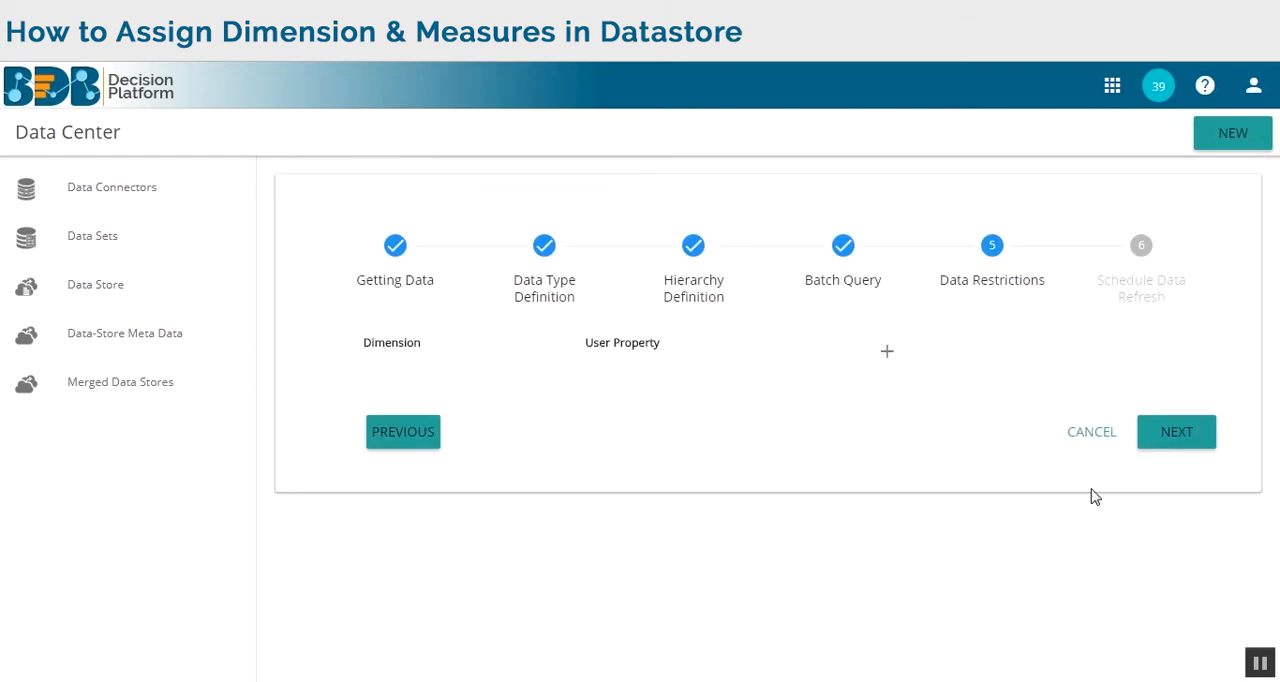
{"action": "left_click", "coordinate": [1177, 433]}
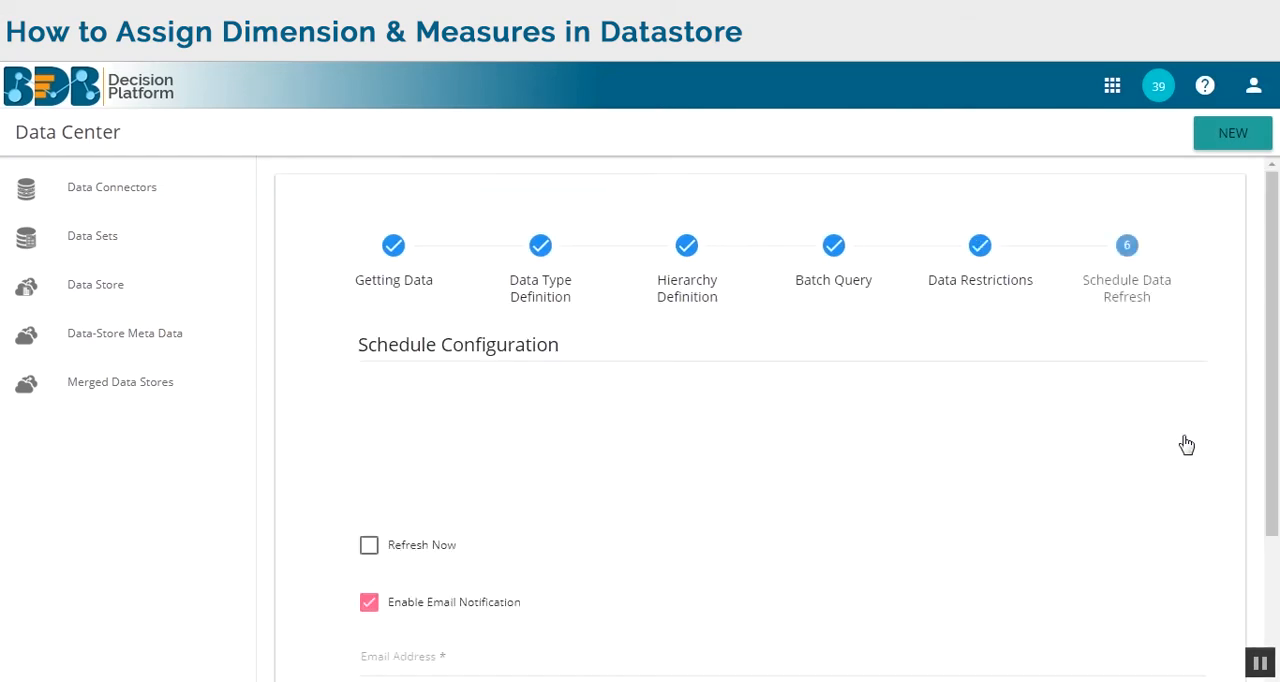
Look through the daily, weekly, monthly and yearly refresh schedule options, ending on the monthly schedule.
{"action": "scroll", "coordinate": [790, 507], "scroll_direction": "down", "scroll_amount": 2}
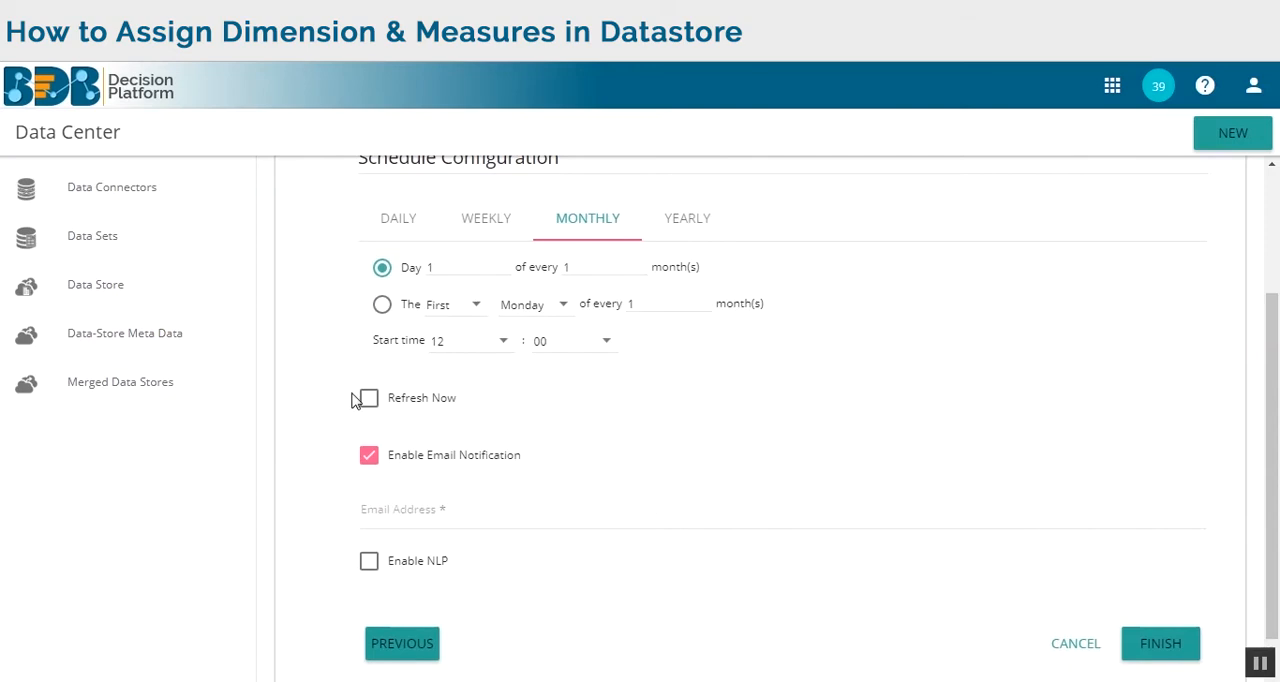
{"action": "left_click", "coordinate": [392, 236]}
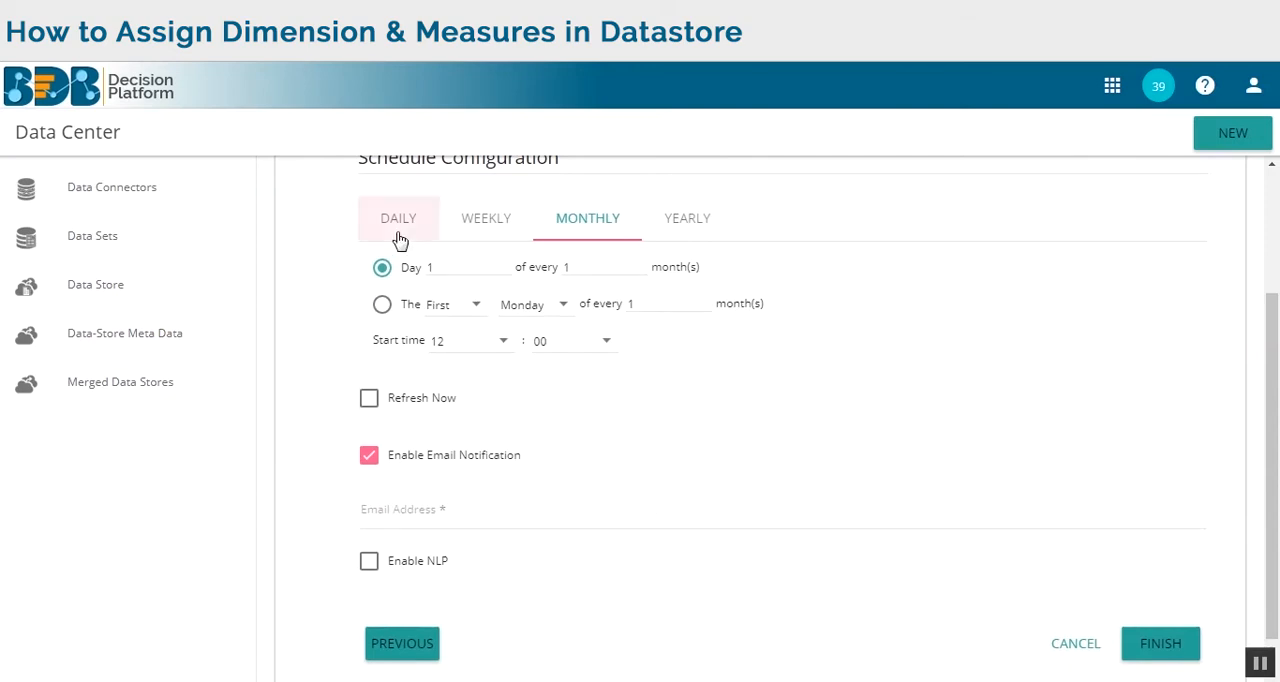
{"action": "left_click", "coordinate": [474, 222]}
{"action": "left_click", "coordinate": [575, 220]}
{"action": "left_click", "coordinate": [676, 233]}
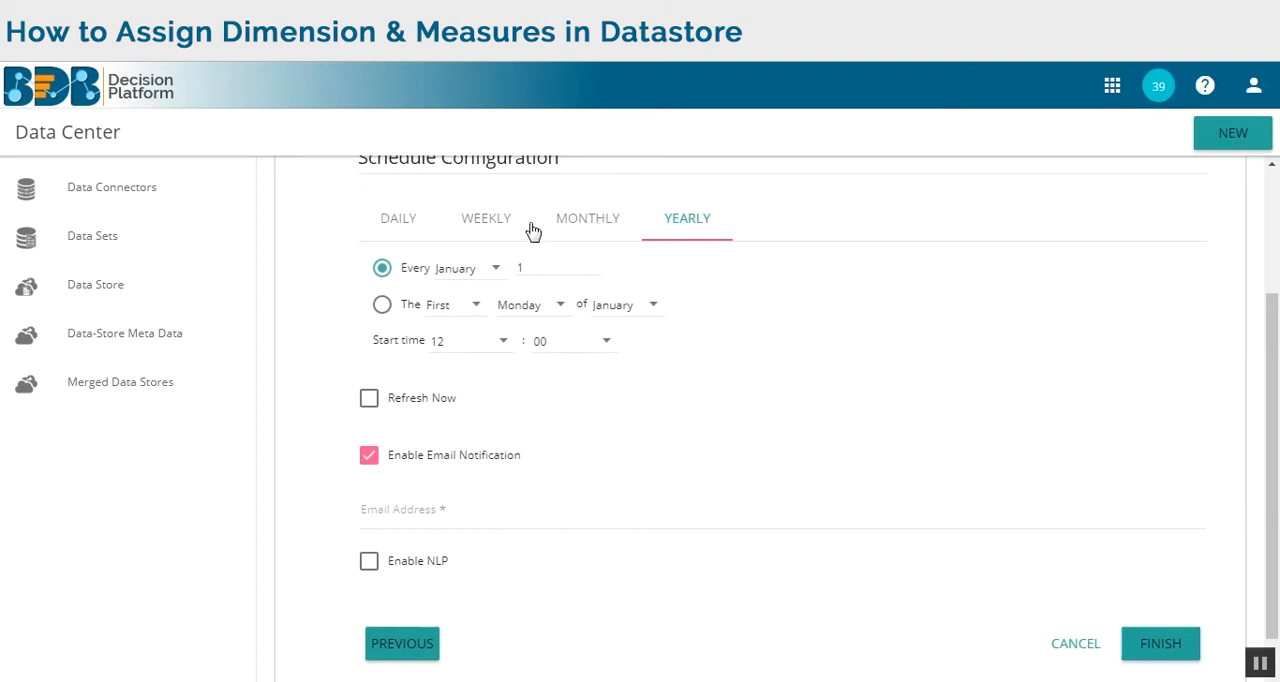
{"action": "left_click", "coordinate": [577, 226]}
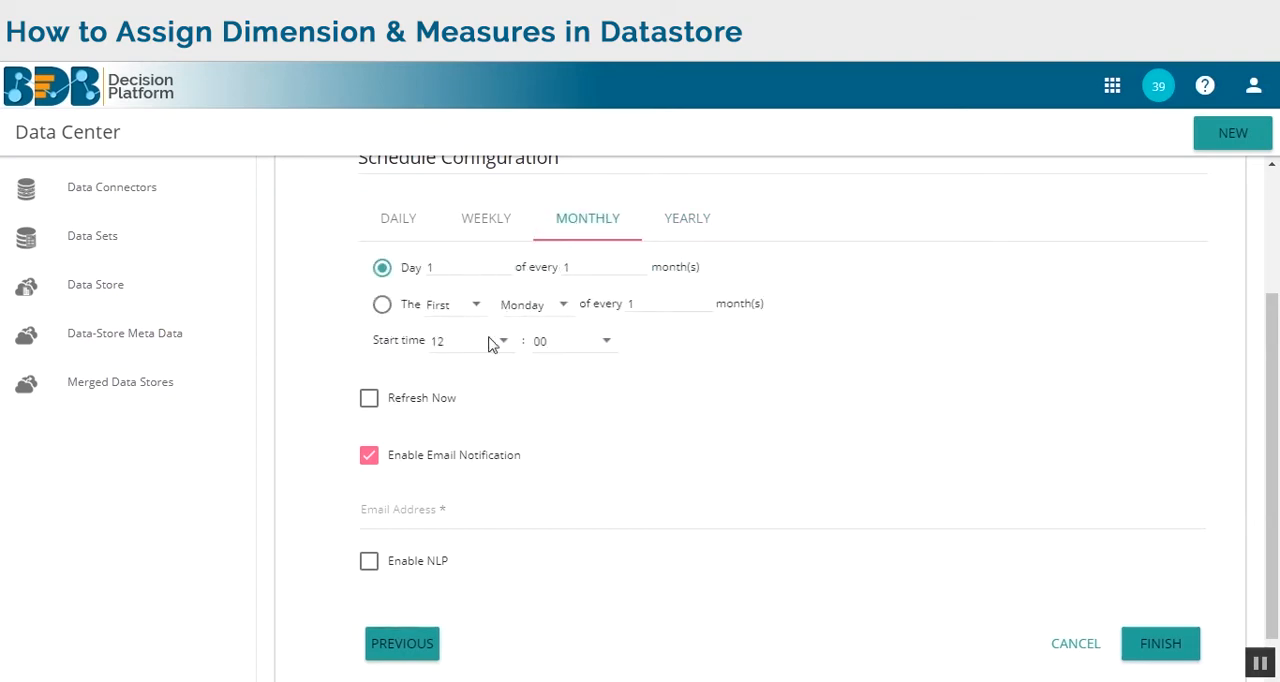
Enable Refresh Now and enter the recipient's email address for the refresh notification.
{"action": "left_click", "coordinate": [378, 404]}
{"action": "left_click", "coordinate": [490, 518]}
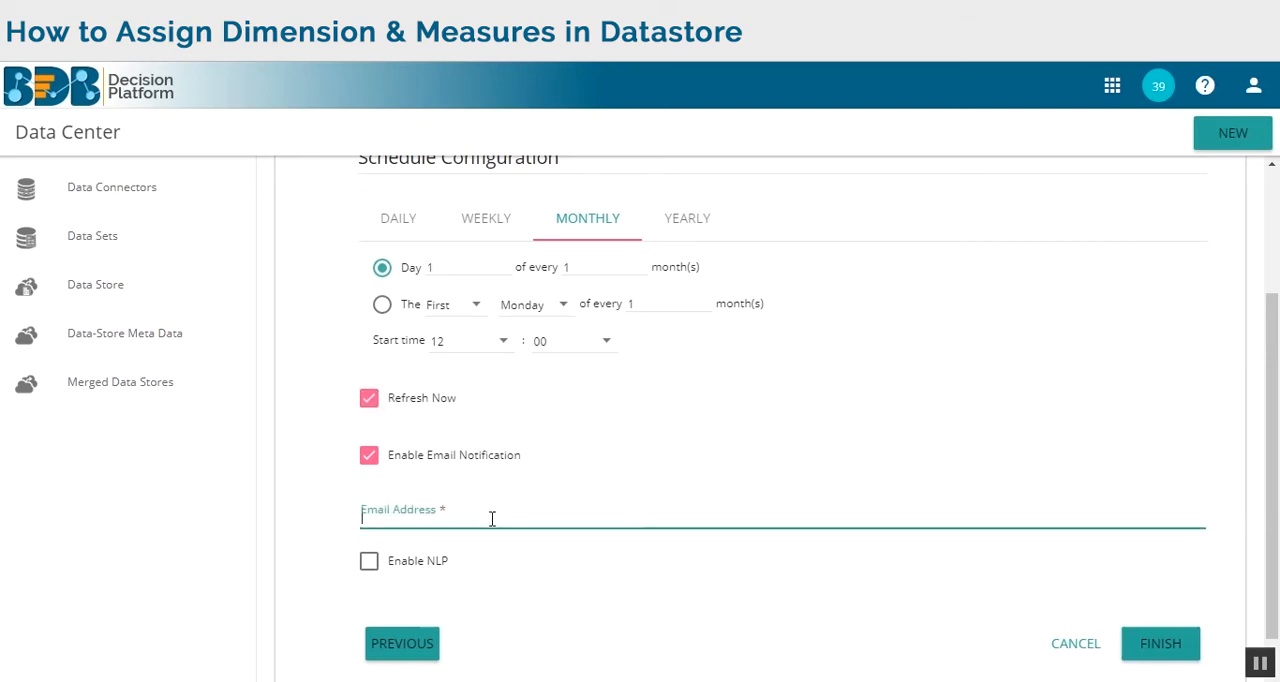
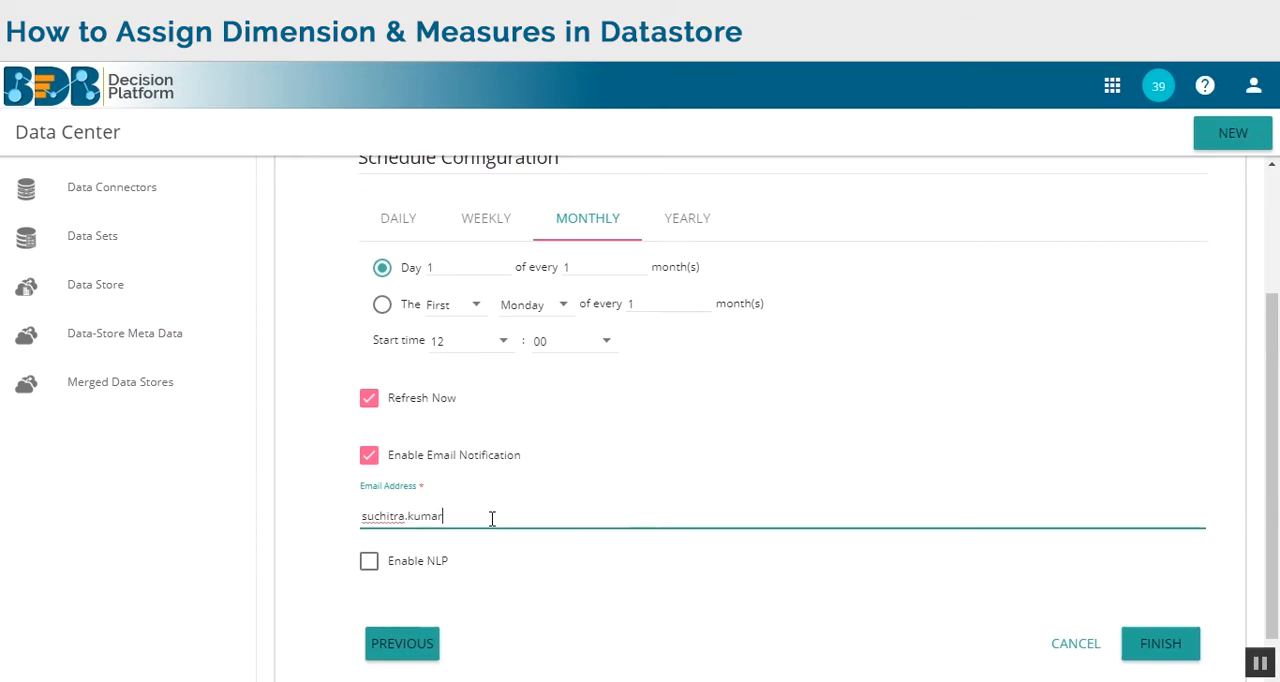
Enable NLP for the data store and finish the setup to save it.
{"action": "left_click", "coordinate": [378, 570]}
{"action": "left_click", "coordinate": [1152, 650]}
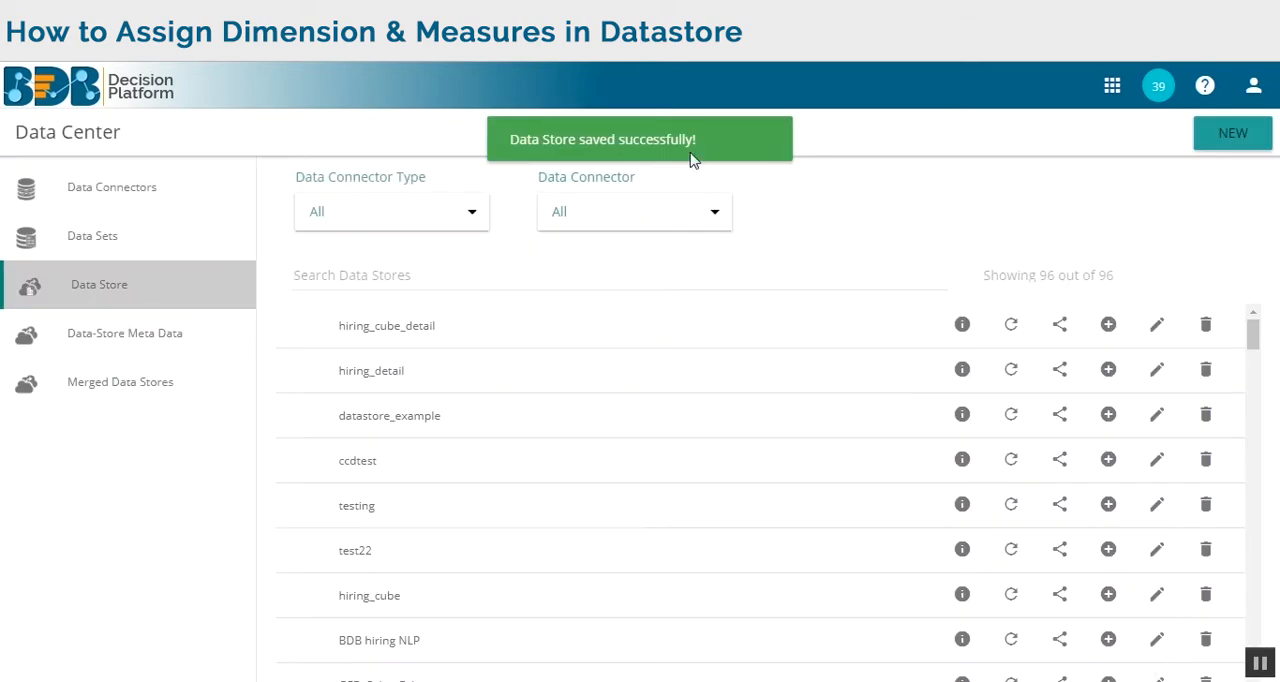
{"action": "left_click", "coordinate": [964, 330]}
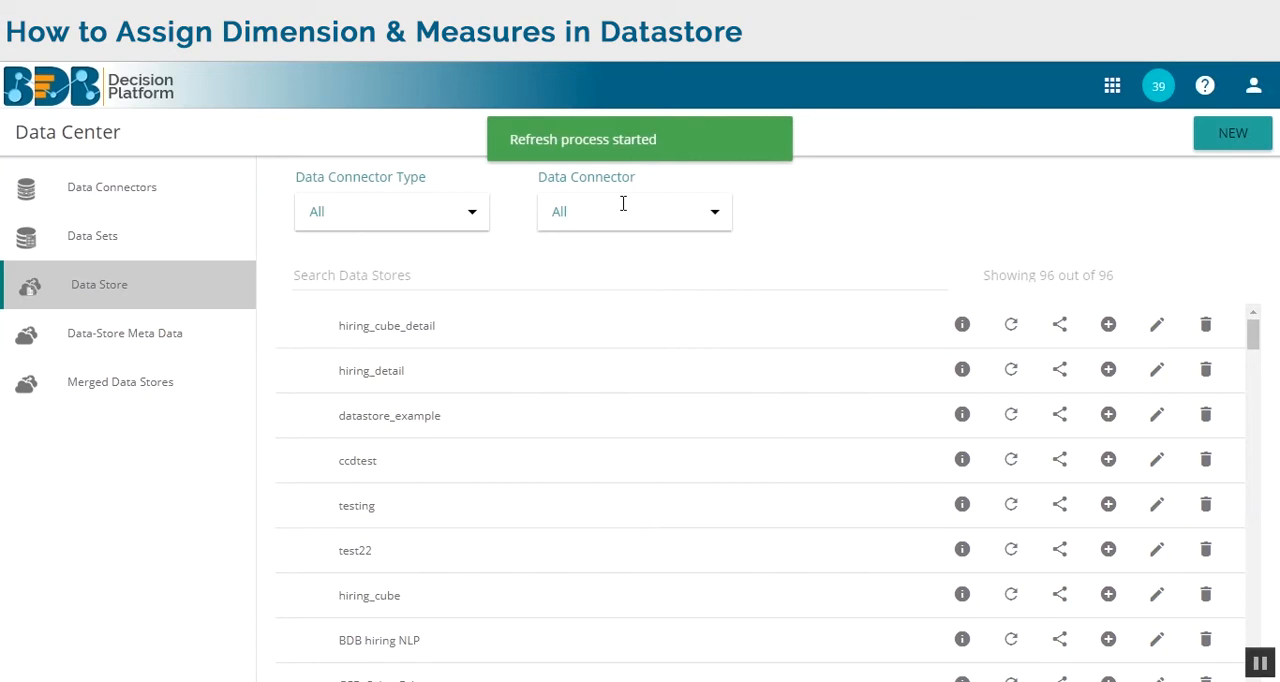
Check the refresh history details of hiring_cube_detail in the Admin module's Schedule Monitoring.
{"action": "left_click", "coordinate": [1112, 86]}
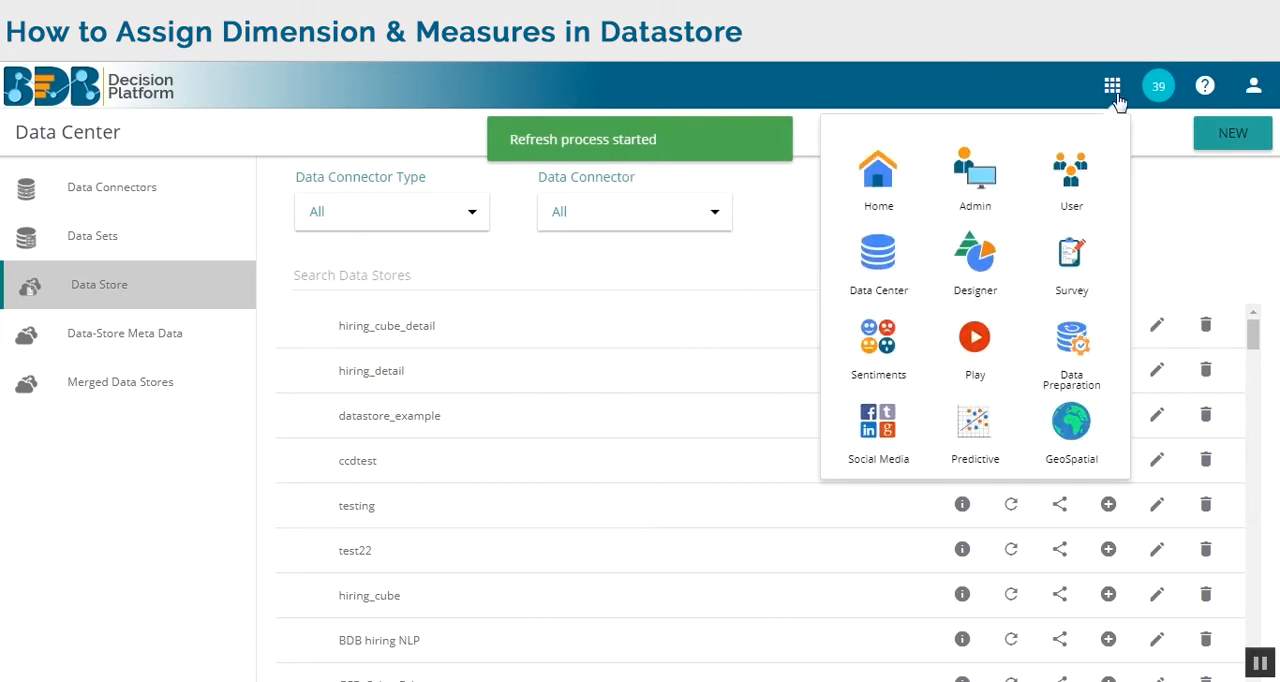
{"action": "left_click", "coordinate": [960, 209]}
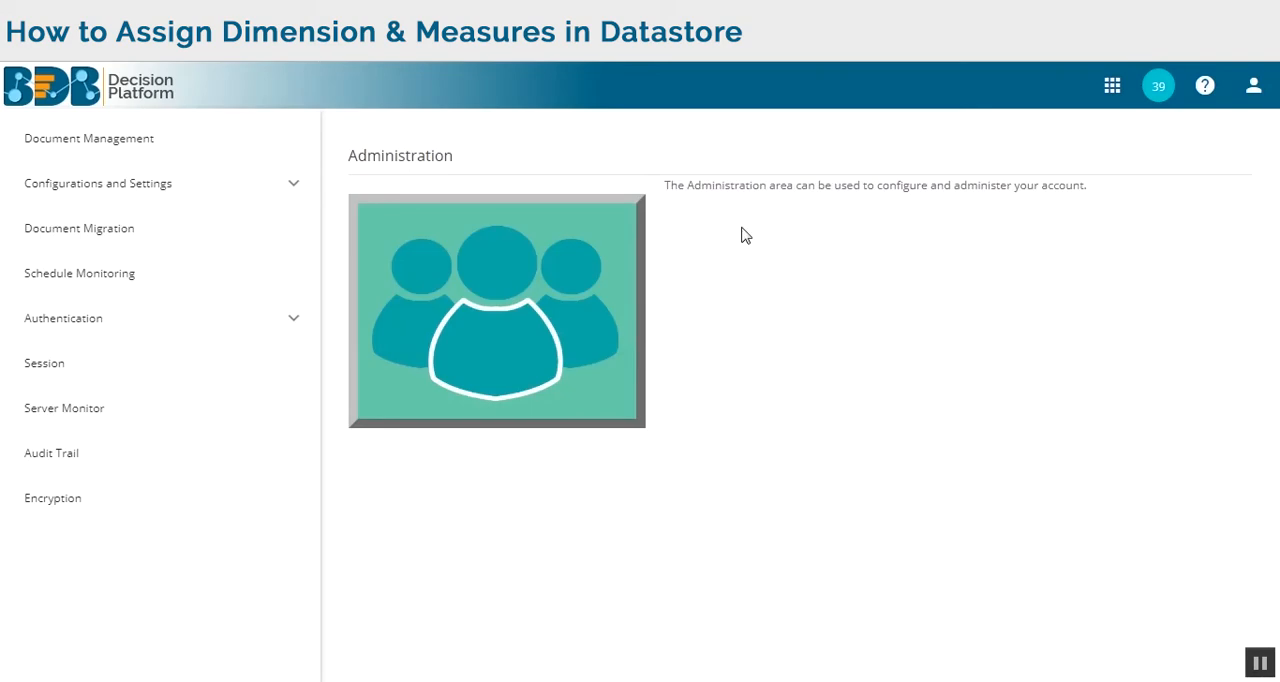
{"action": "left_click", "coordinate": [109, 279]}
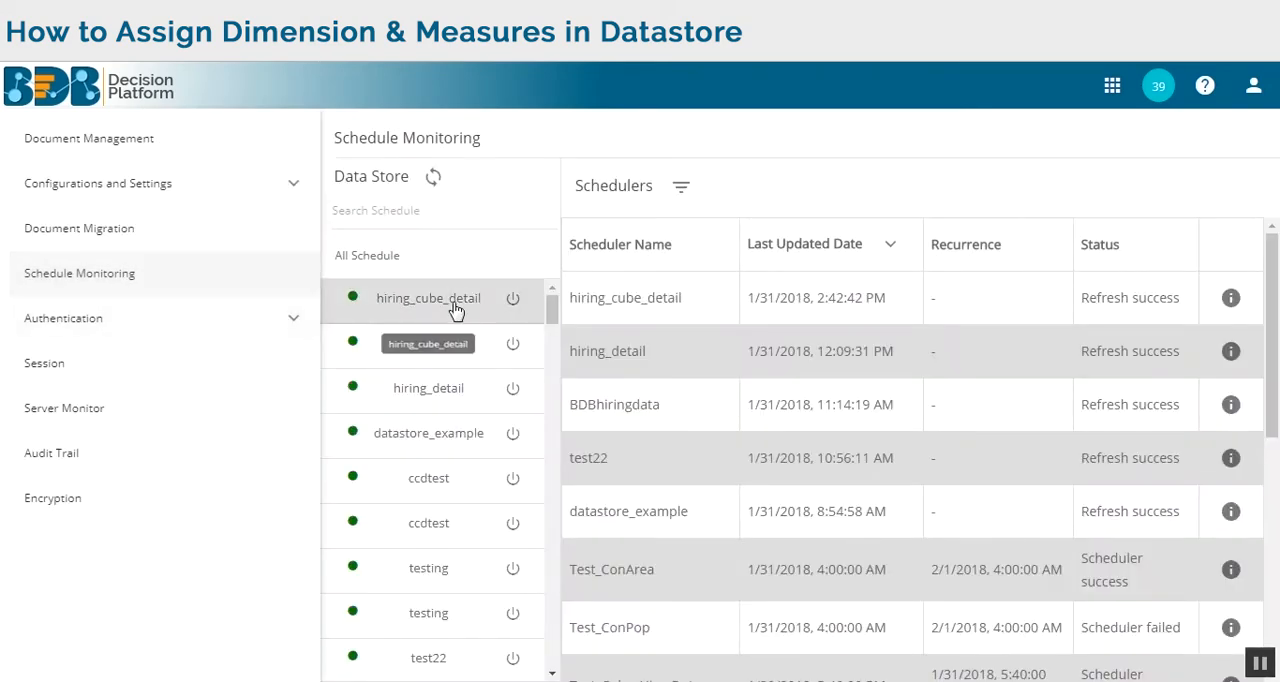
{"action": "left_click", "coordinate": [455, 311]}
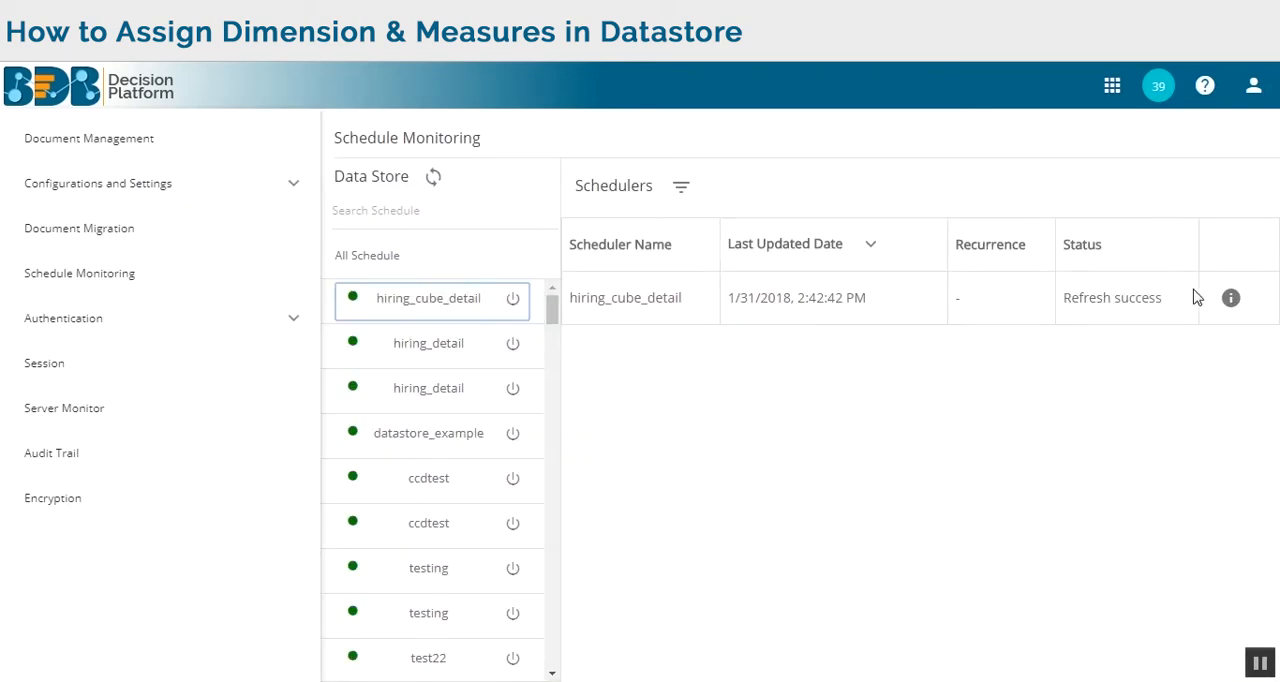
{"action": "left_click", "coordinate": [1231, 298]}
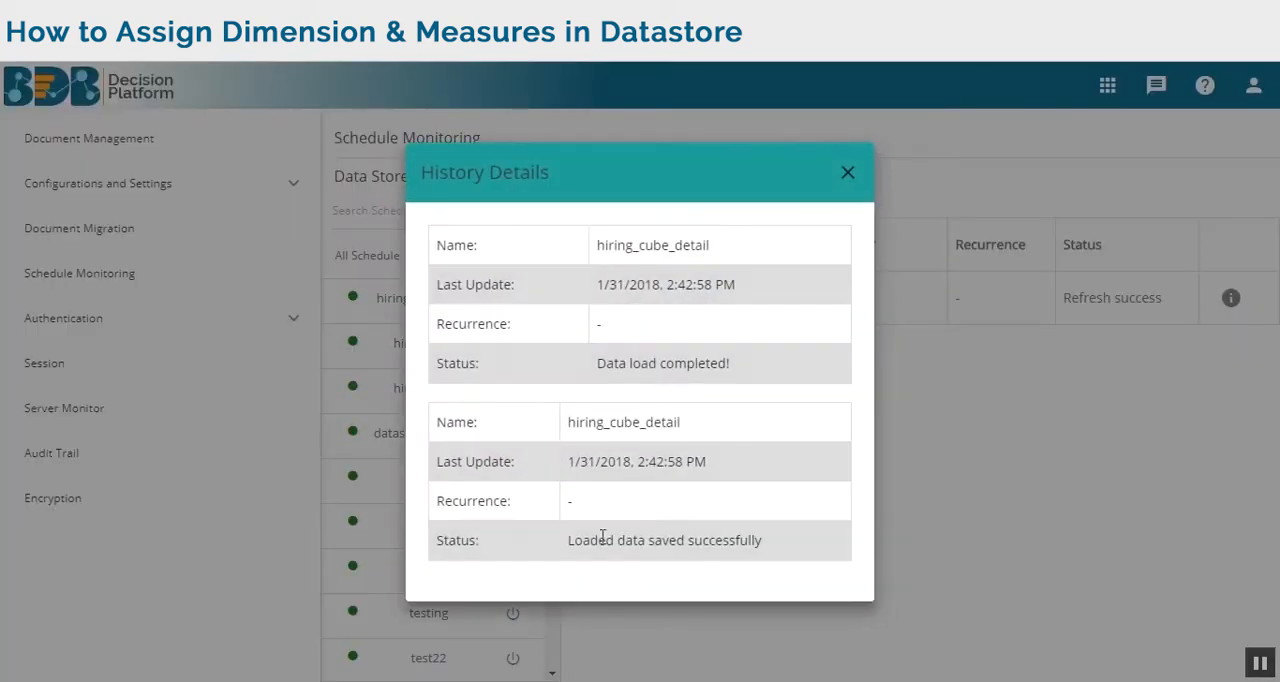
{"action": "left_click", "coordinate": [855, 182]}
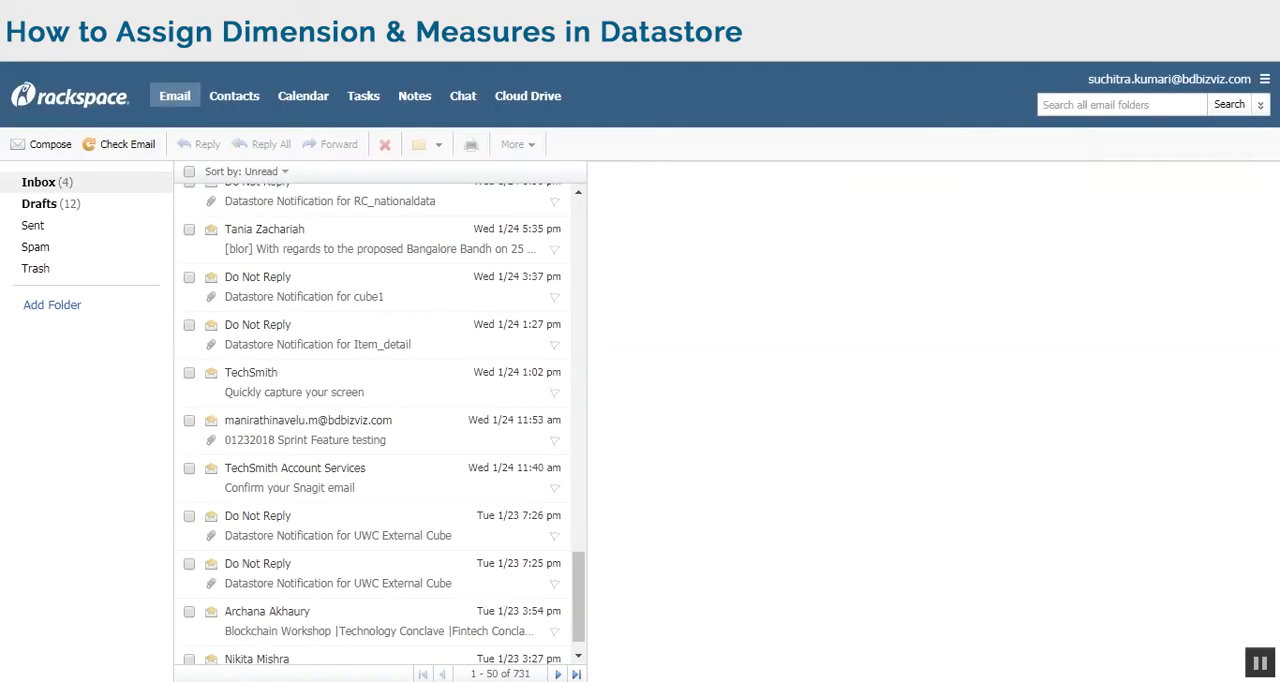
Switch to the Rackspace inbox and open the most recent datastore notification email.
{"action": "scroll", "coordinate": [318, 333], "scroll_direction": "up", "scroll_amount": 10}
{"action": "scroll", "coordinate": [325, 333], "scroll_direction": "up", "scroll_amount": 5}
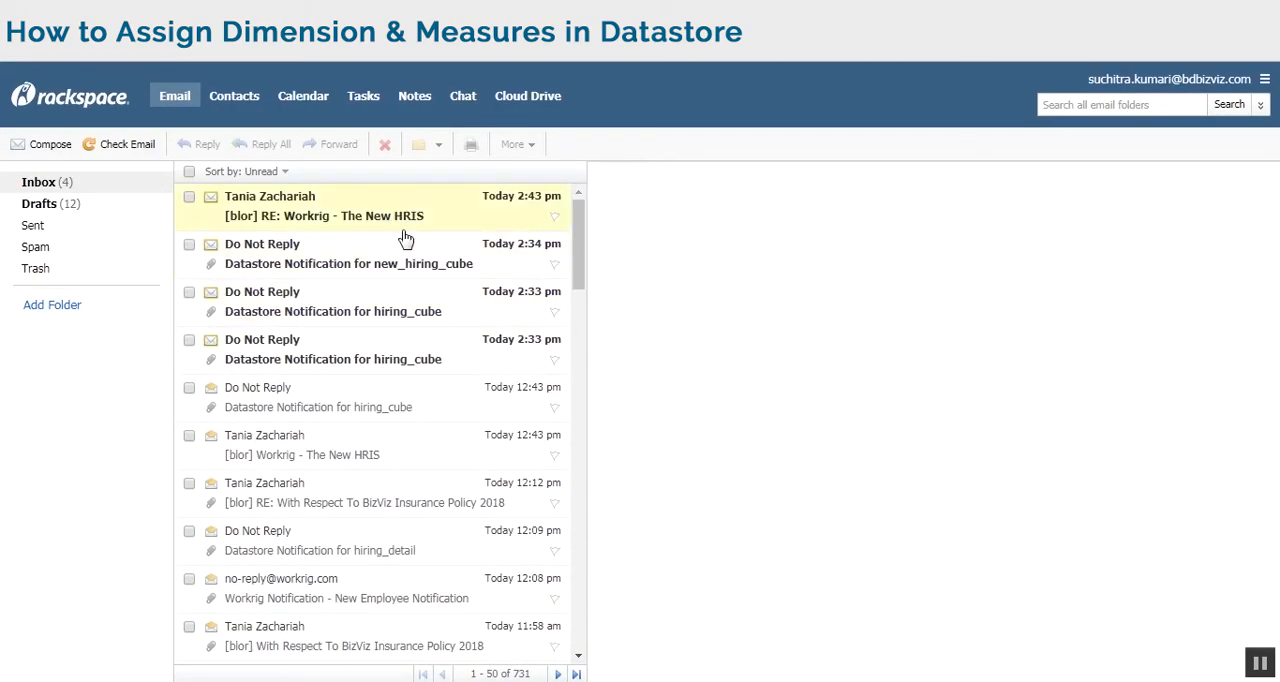
{"action": "left_click", "coordinate": [414, 266]}
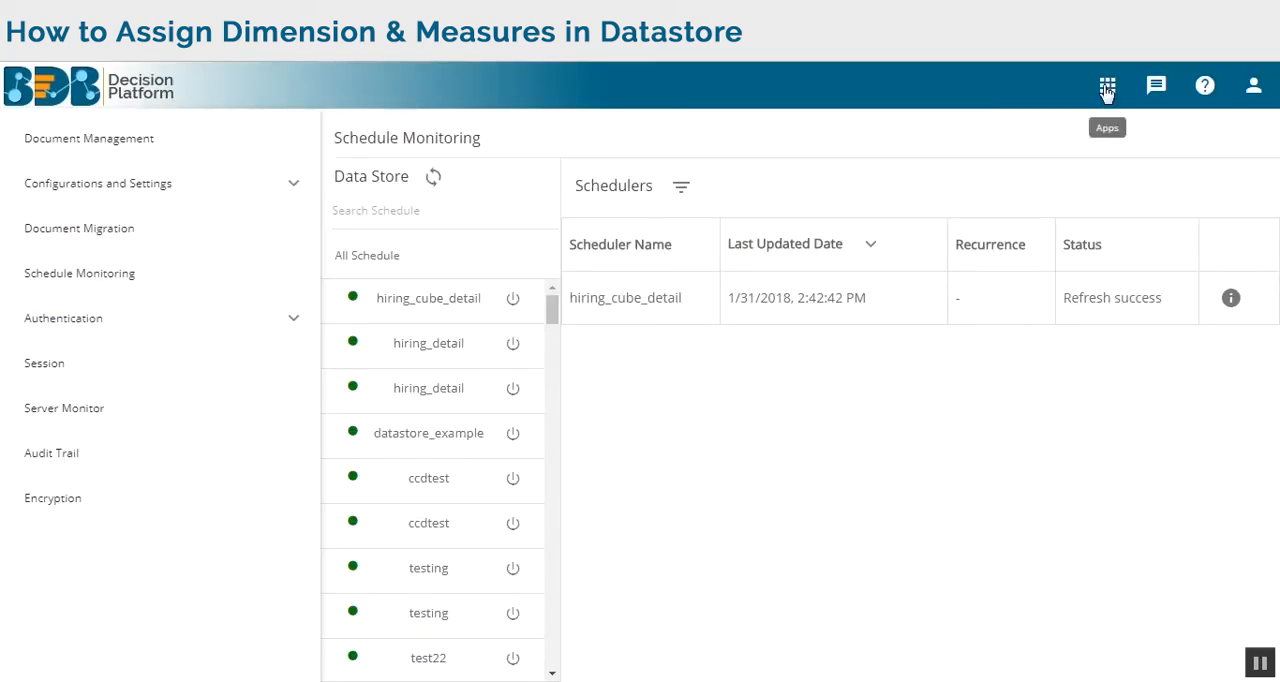
Return to the Data Center's data store list in BDB Decision Platform and view the information for hiring_cube_detail.
{"action": "left_click", "coordinate": [1107, 87]}
{"action": "left_click", "coordinate": [865, 276]}
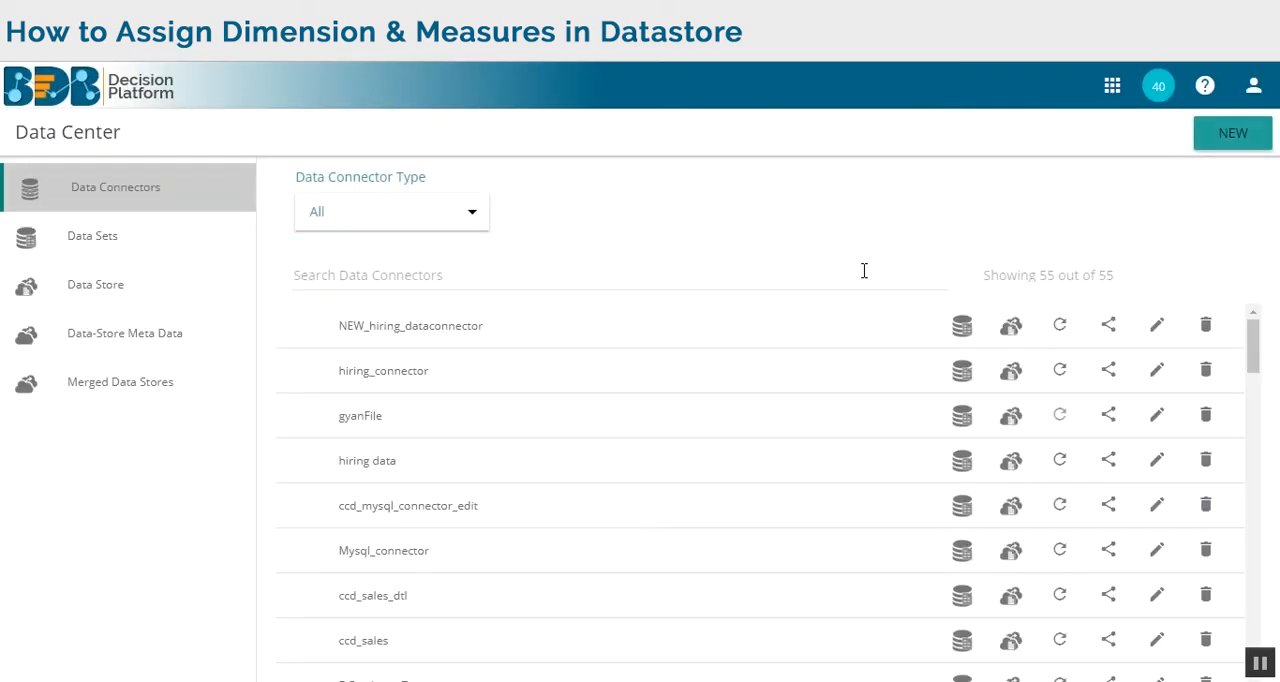
{"action": "left_click", "coordinate": [135, 288]}
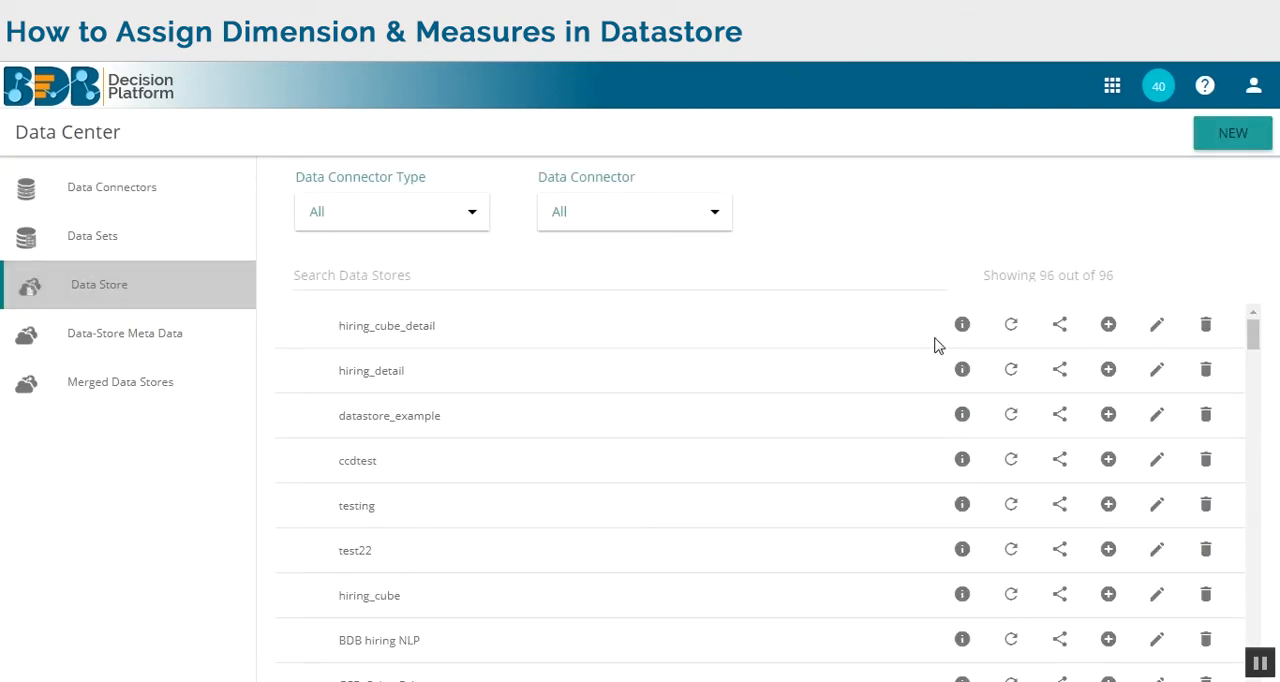
{"action": "left_click", "coordinate": [961, 328]}
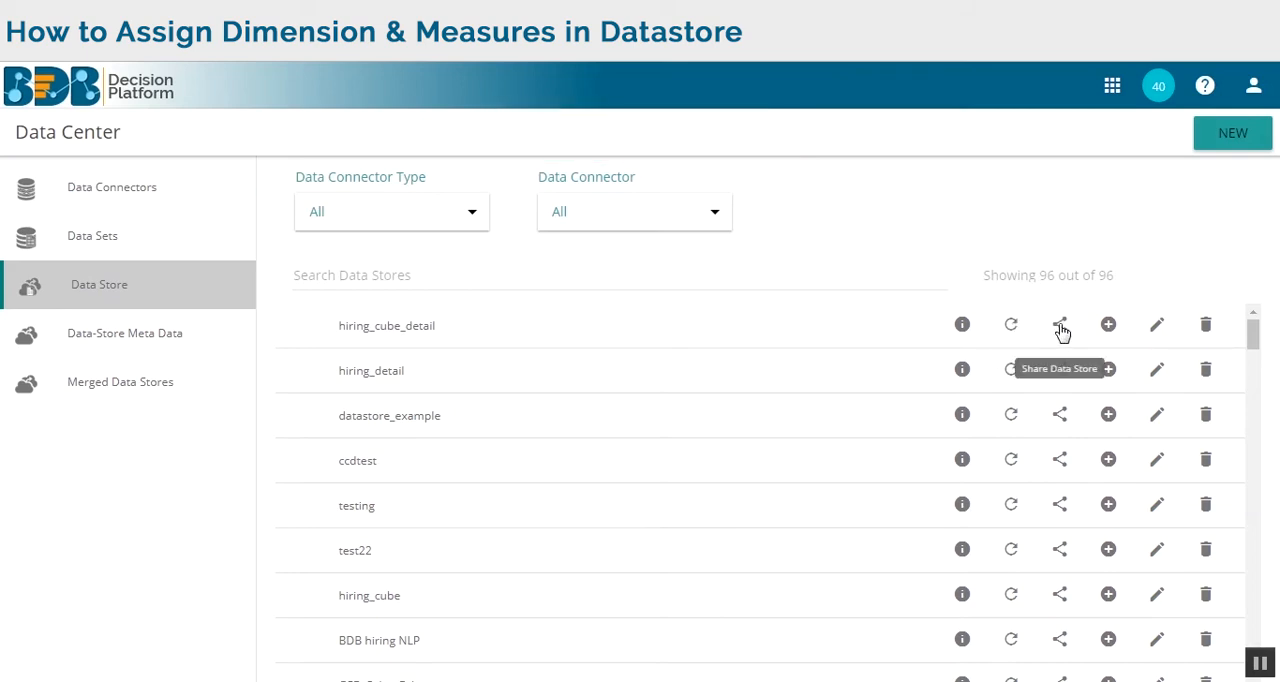
Share hiring_cube_detail with the second user in the user list, after viewing the user group and exclude user options, and save.
{"action": "left_click", "coordinate": [1060, 326]}
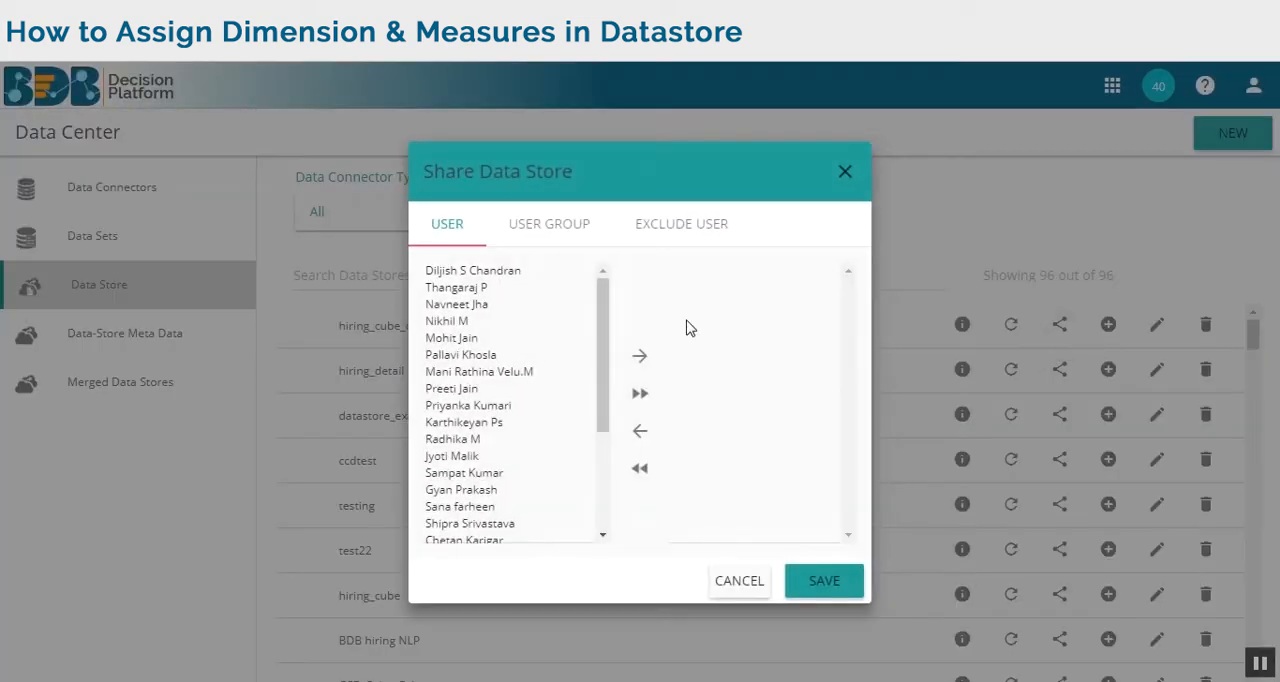
{"action": "left_click", "coordinate": [563, 235]}
{"action": "left_click", "coordinate": [692, 224]}
{"action": "left_click", "coordinate": [455, 238]}
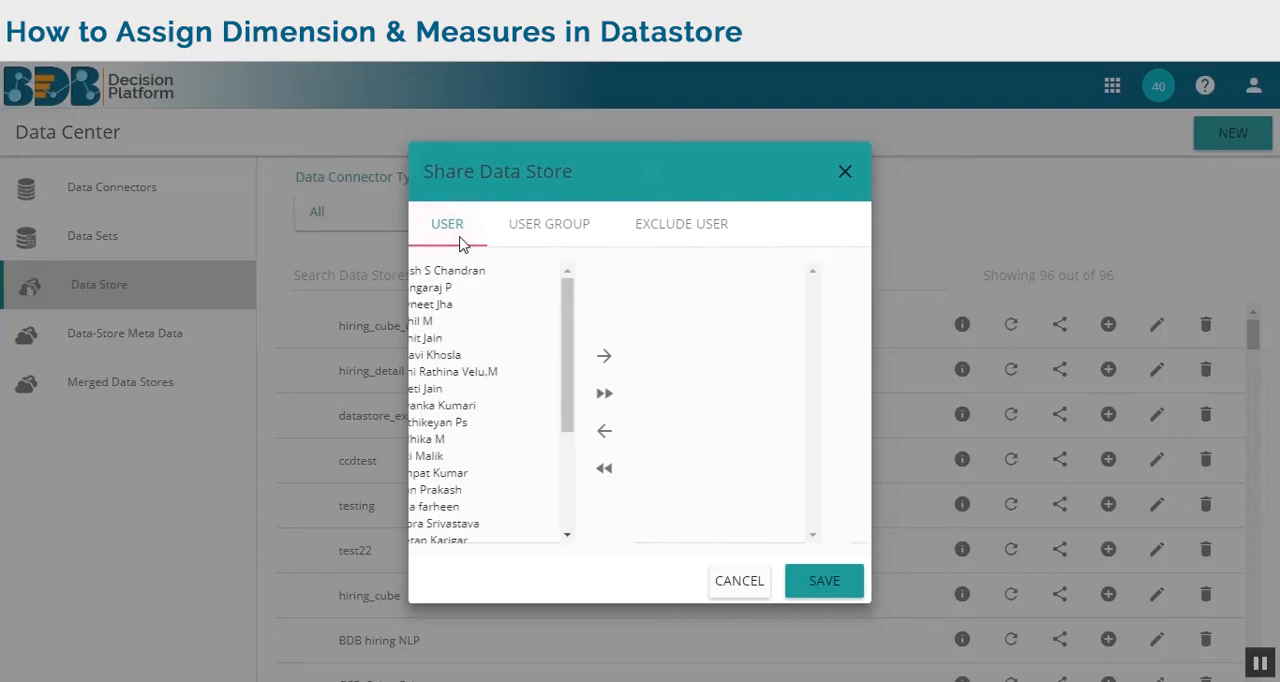
{"action": "left_click", "coordinate": [485, 289]}
{"action": "left_click", "coordinate": [645, 360]}
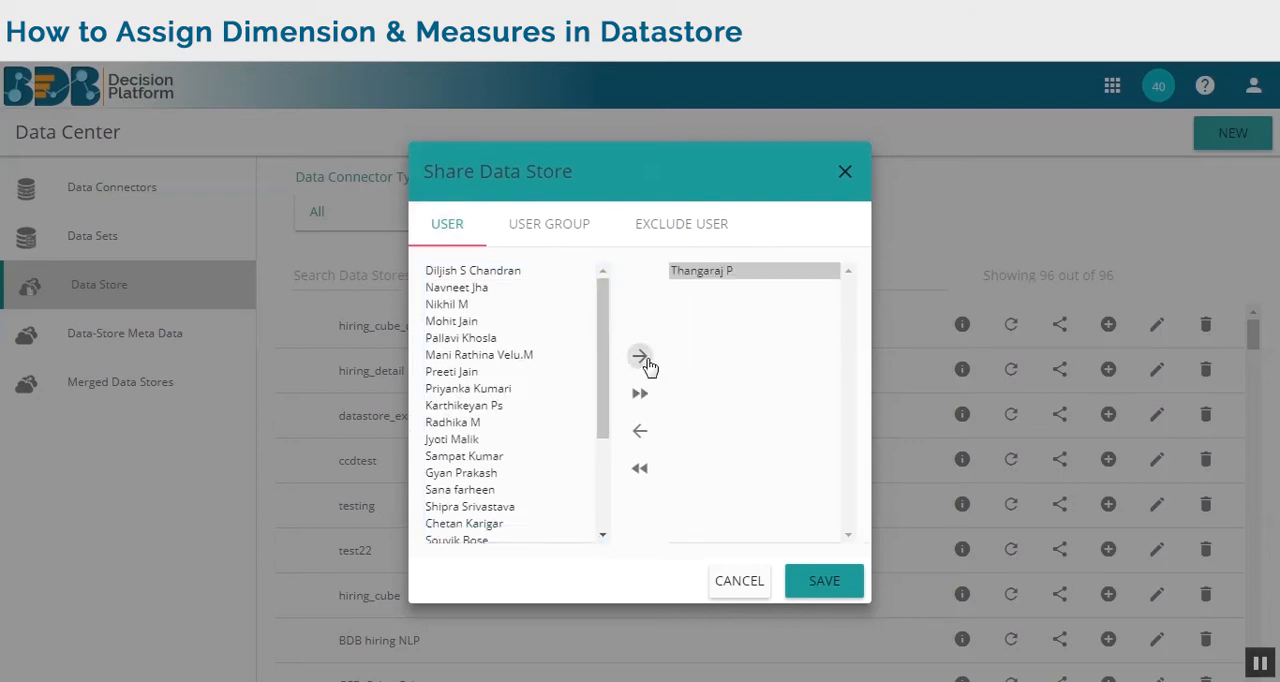
{"action": "left_click", "coordinate": [820, 584]}
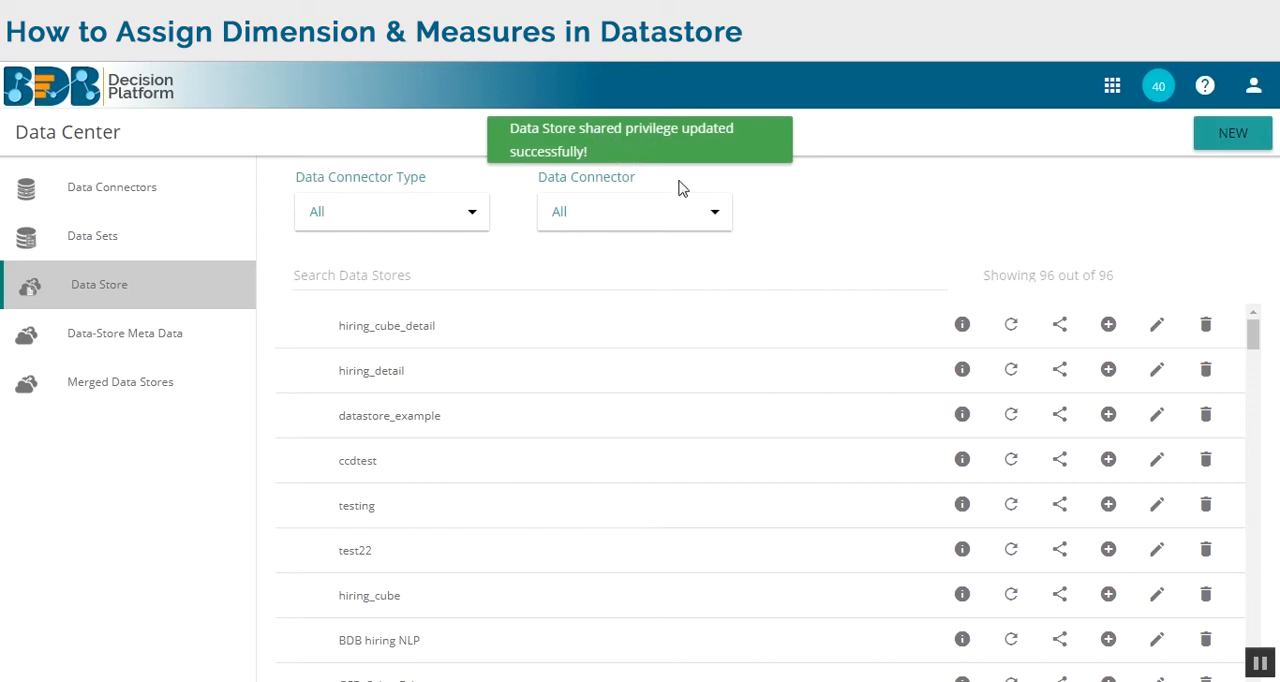
Open hiring_cube_detail for editing to review its connector, database and query, and cancel the edit without making changes.
{"action": "left_click", "coordinate": [1155, 328]}
{"action": "scroll", "coordinate": [919, 390], "scroll_direction": "down", "scroll_amount": 2}
{"action": "scroll", "coordinate": [920, 395], "scroll_direction": "up", "scroll_amount": 3}
{"action": "scroll", "coordinate": [929, 420], "scroll_direction": "down", "scroll_amount": 3}
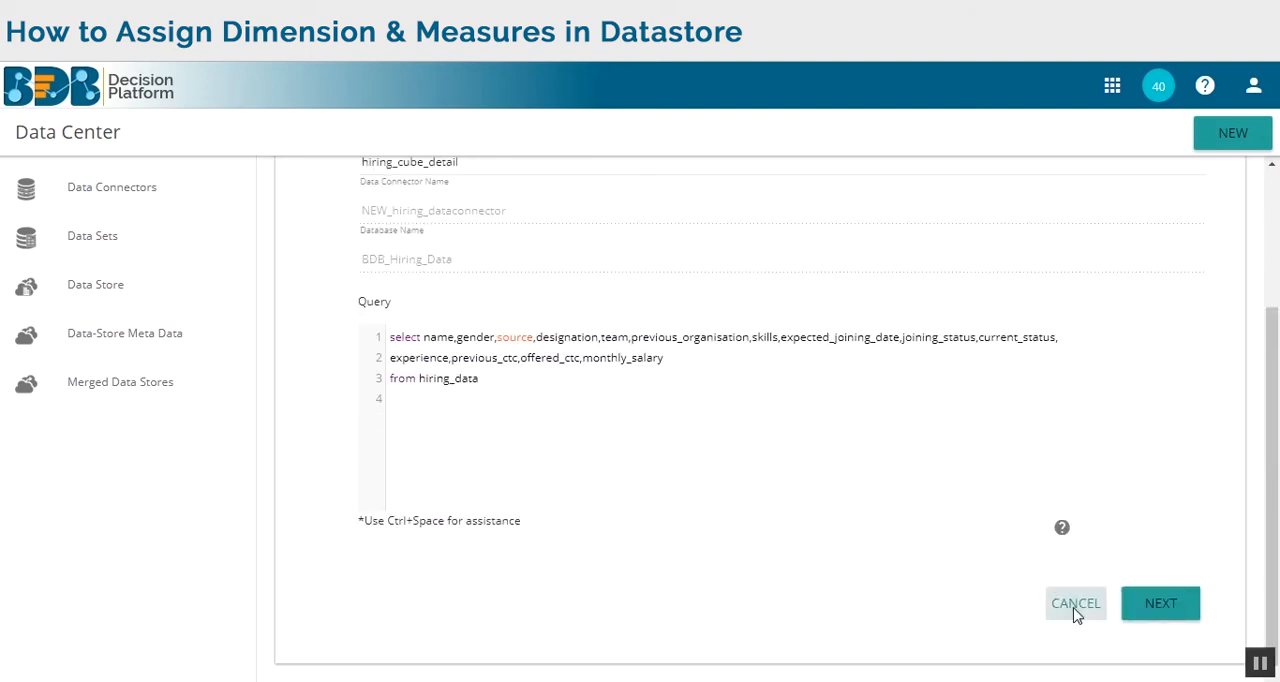
{"action": "left_click", "coordinate": [1075, 603]}
{"action": "left_click", "coordinate": [634, 430]}
{"action": "left_click", "coordinate": [1080, 606]}
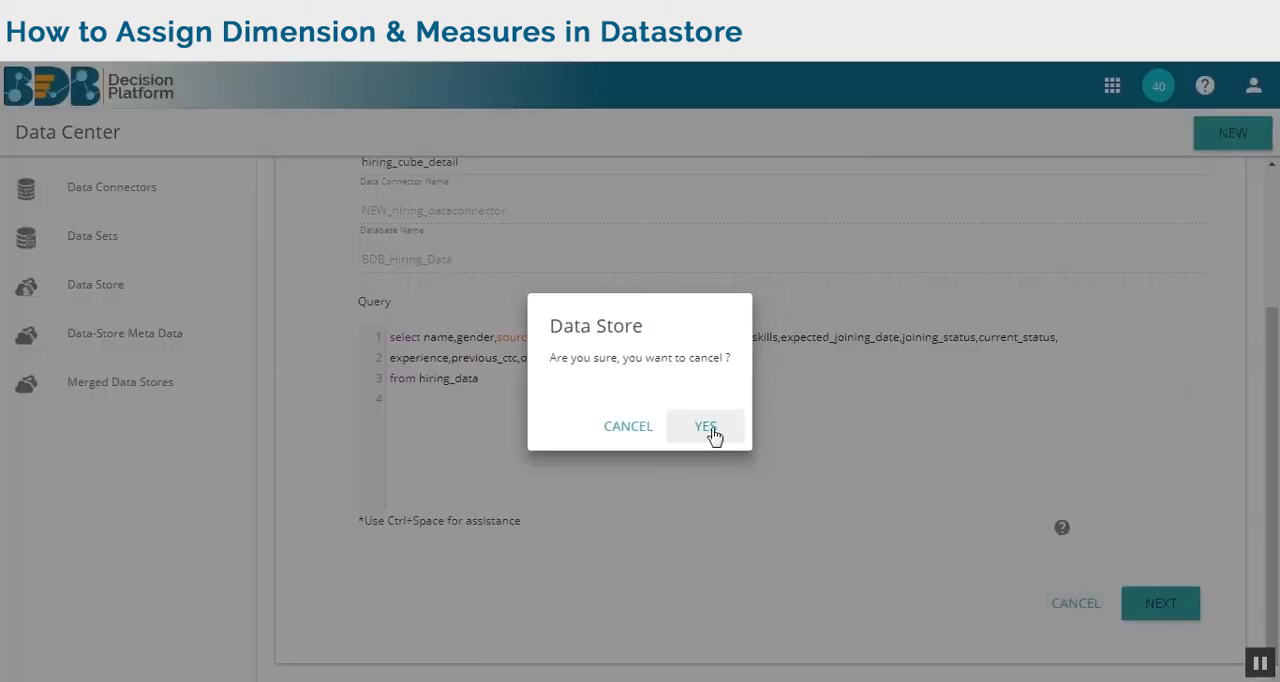
{"action": "left_click", "coordinate": [708, 428]}
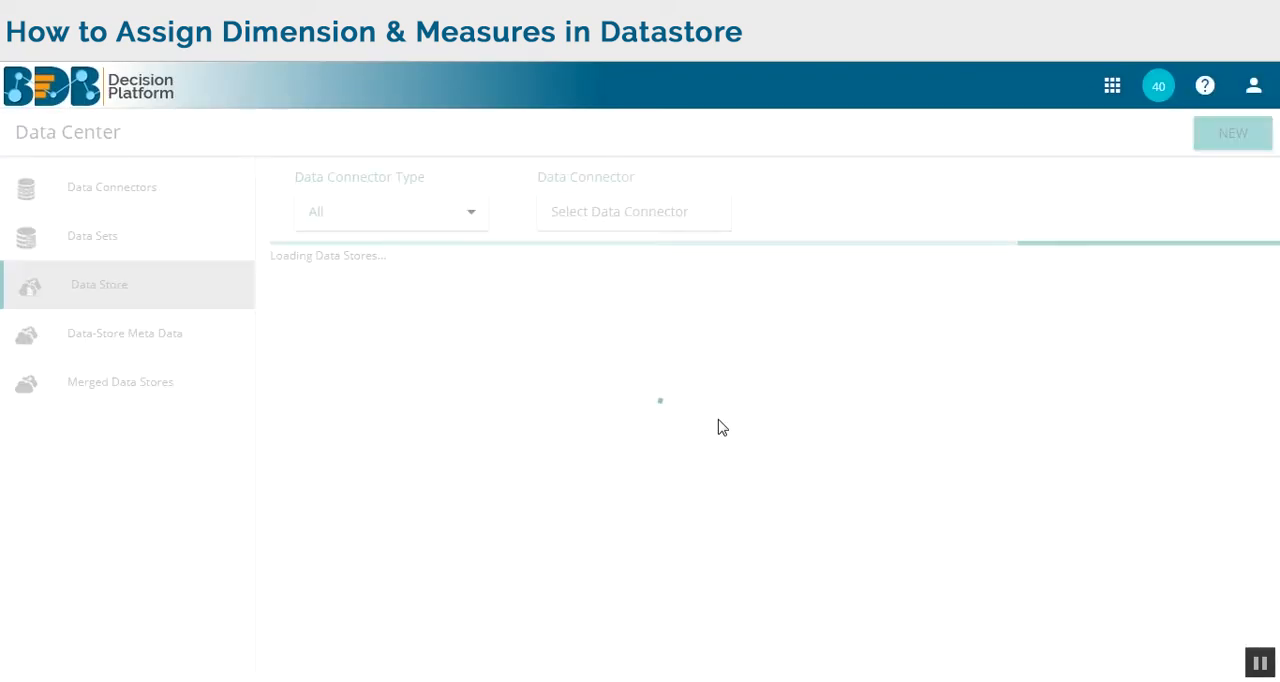